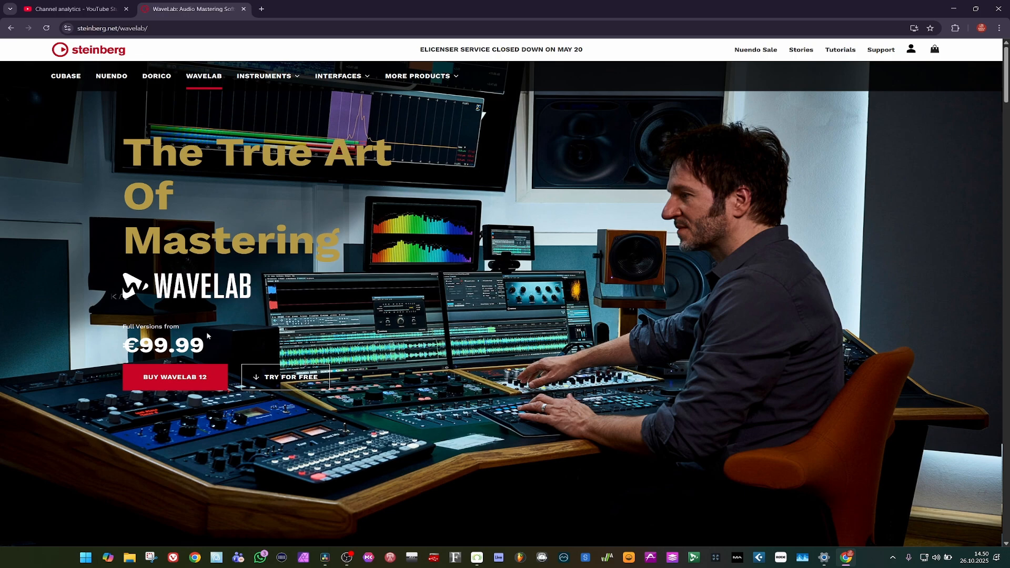
{"action": "left_click_drag", "start_coordinate": [210, 351], "coordinate": [126, 345]}
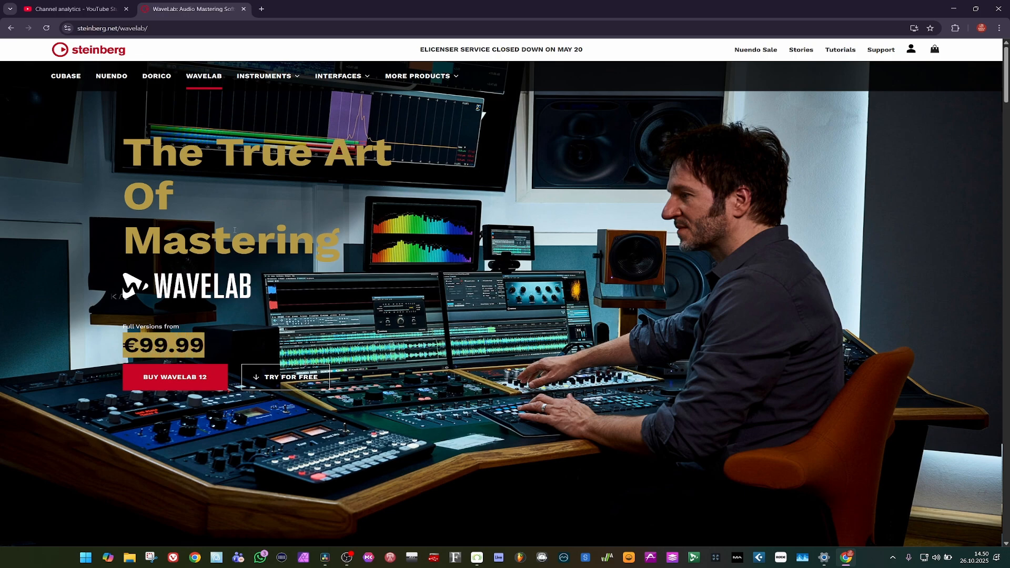
{"action": "left_click", "coordinate": [266, 209]}
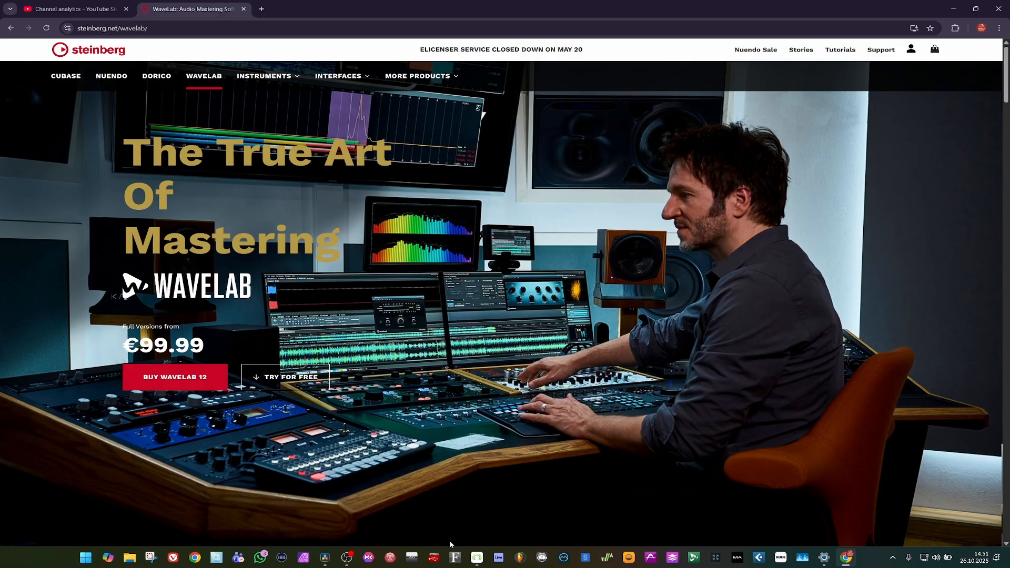
Switch to DaVinci Resolve, play the example clip on the timeline and return the playhead to the start.
{"action": "left_click", "coordinate": [324, 563]}
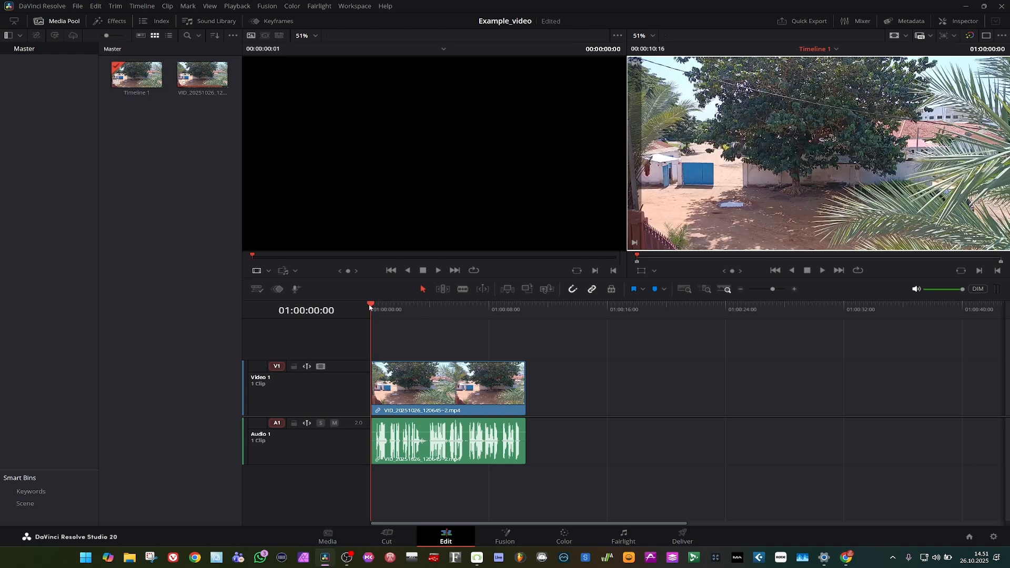
{"action": "key", "text": "space"}
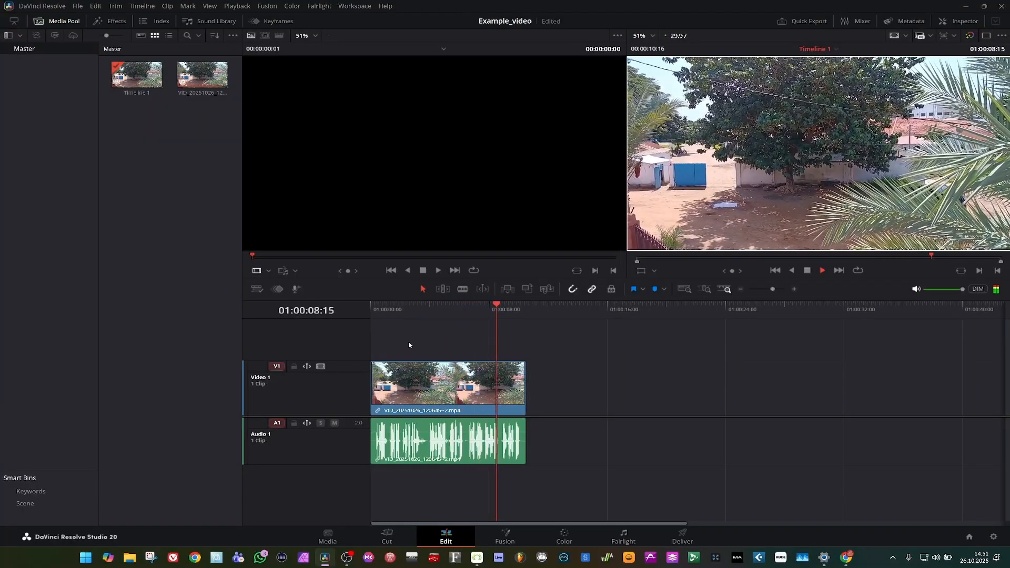
{"action": "left_click", "coordinate": [373, 309]}
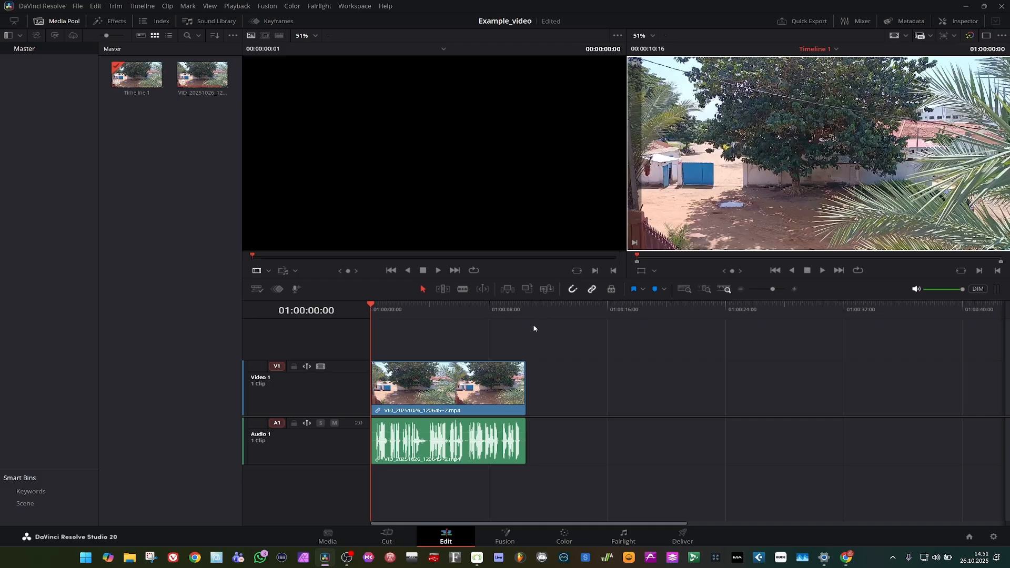
Open the Fairlight page and change the Audio 1 track type to mono.
{"action": "left_click", "coordinate": [625, 538]}
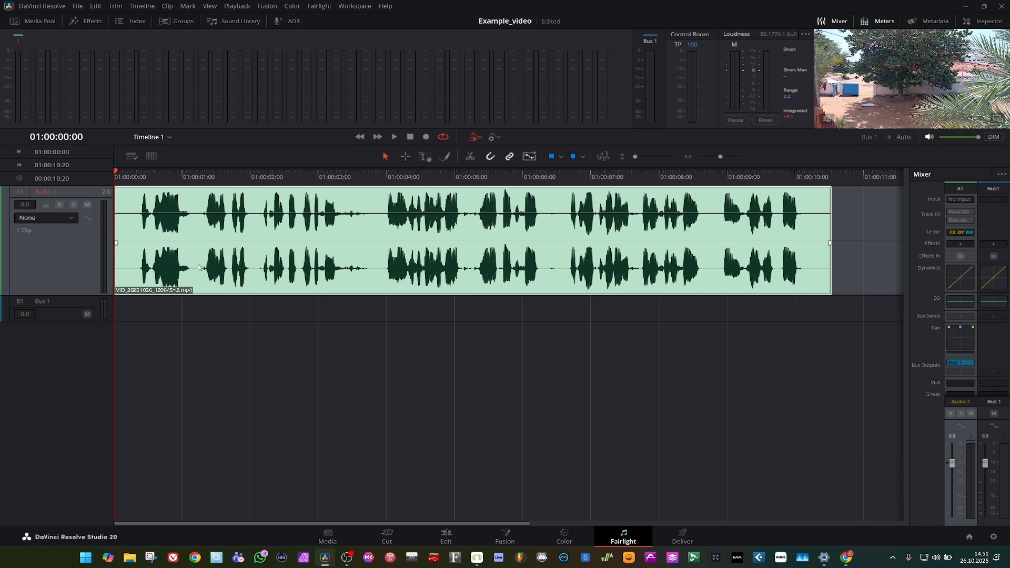
{"action": "left_click", "coordinate": [445, 536]}
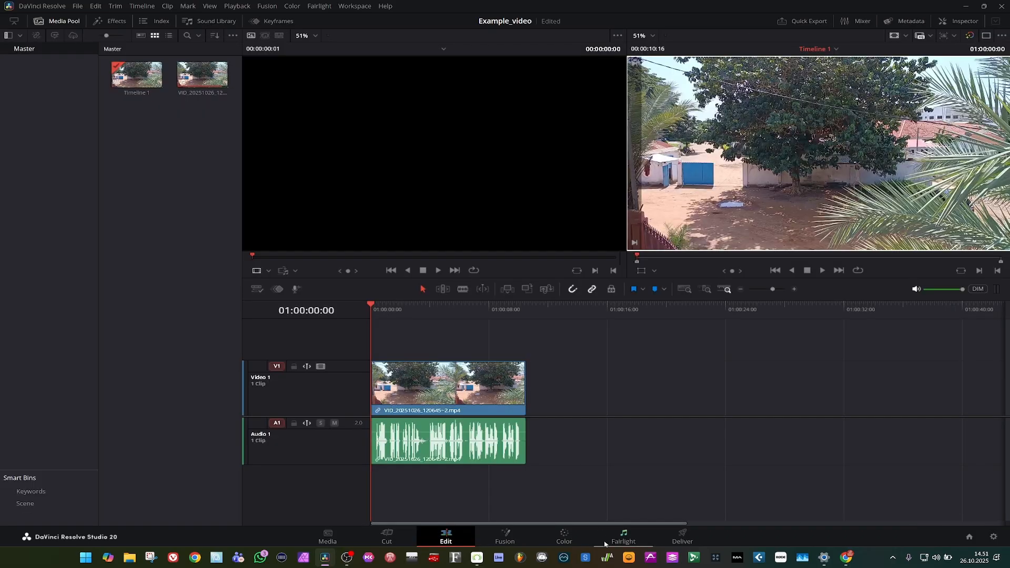
{"action": "left_click", "coordinate": [624, 543]}
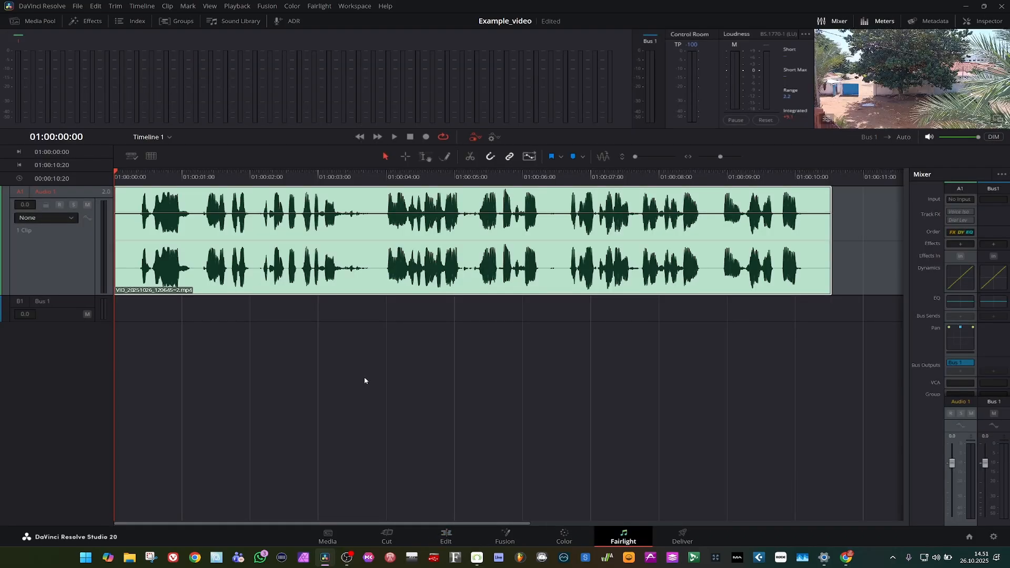
{"action": "right_click", "coordinate": [62, 260]}
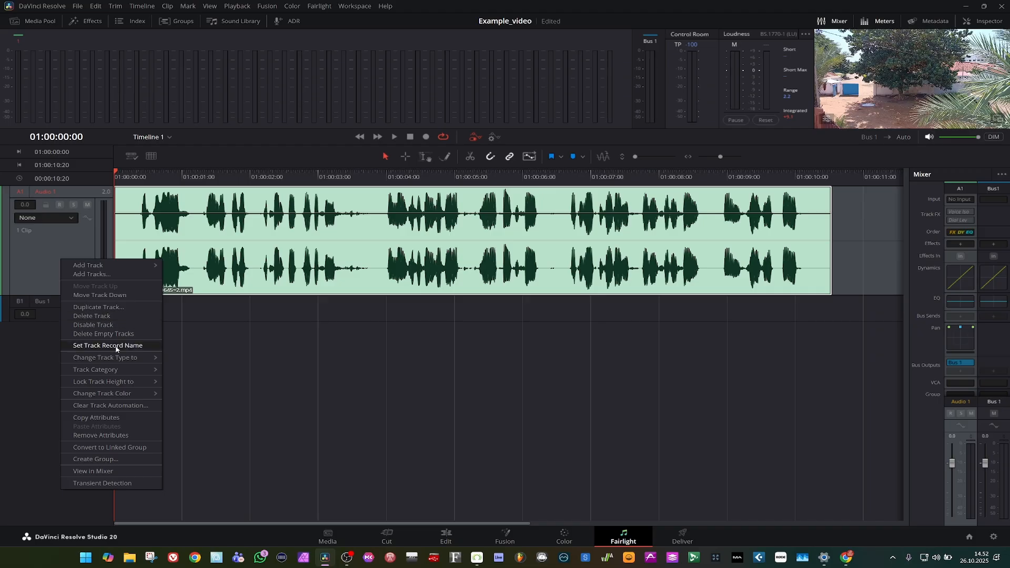
{"action": "mouse_move", "coordinate": [120, 357]}
{"action": "left_click", "coordinate": [174, 358]}
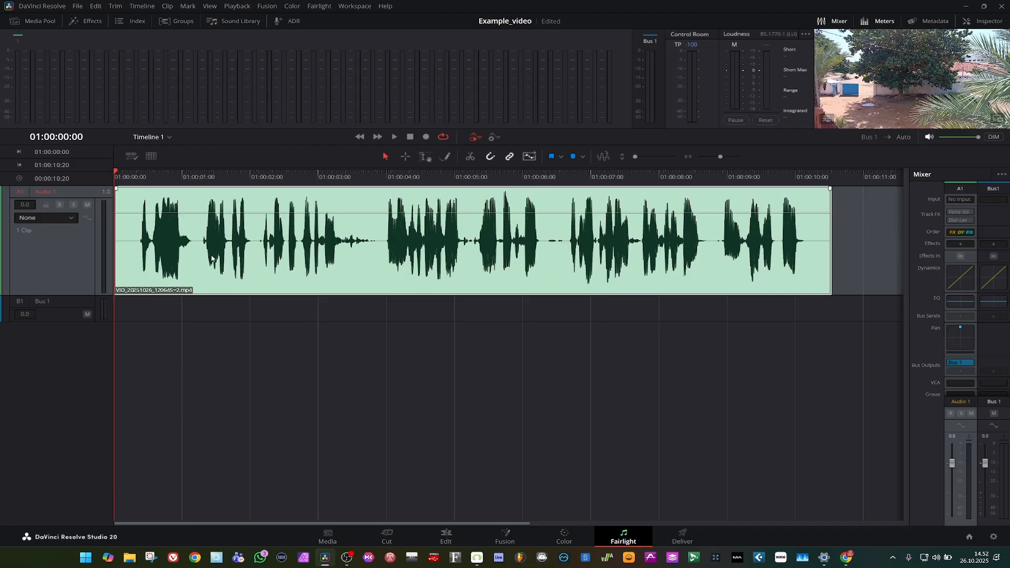
Set the clip's audio format to Mono with Embedded Channel 1 as source in its clip attributes.
{"action": "right_click", "coordinate": [212, 258]}
{"action": "left_click", "coordinate": [259, 438]}
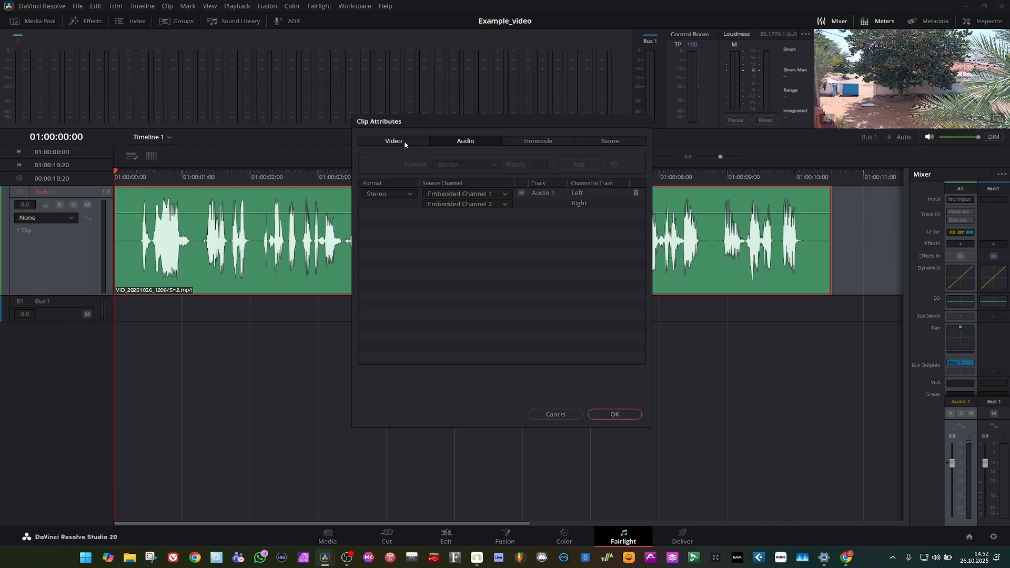
{"action": "left_click", "coordinate": [384, 195]}
{"action": "left_click", "coordinate": [386, 206]}
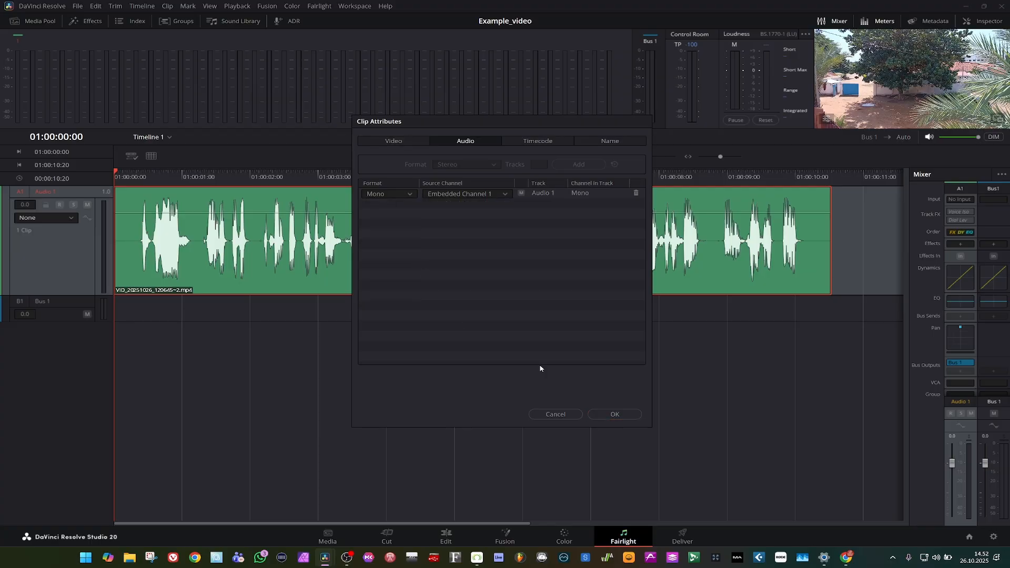
{"action": "left_click", "coordinate": [614, 414]}
Check the WaveLab Pro external audio process in the audio plugin preferences, including which executable it points to, without changing anything.
{"action": "right_click", "coordinate": [370, 231]}
{"action": "mouse_move", "coordinate": [438, 368]}
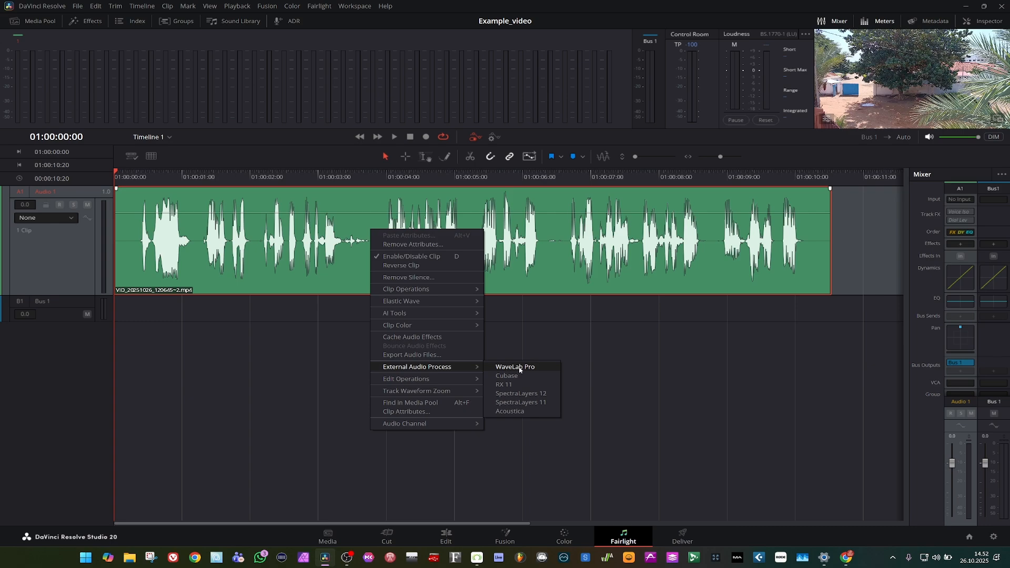
{"action": "left_click", "coordinate": [46, 4]}
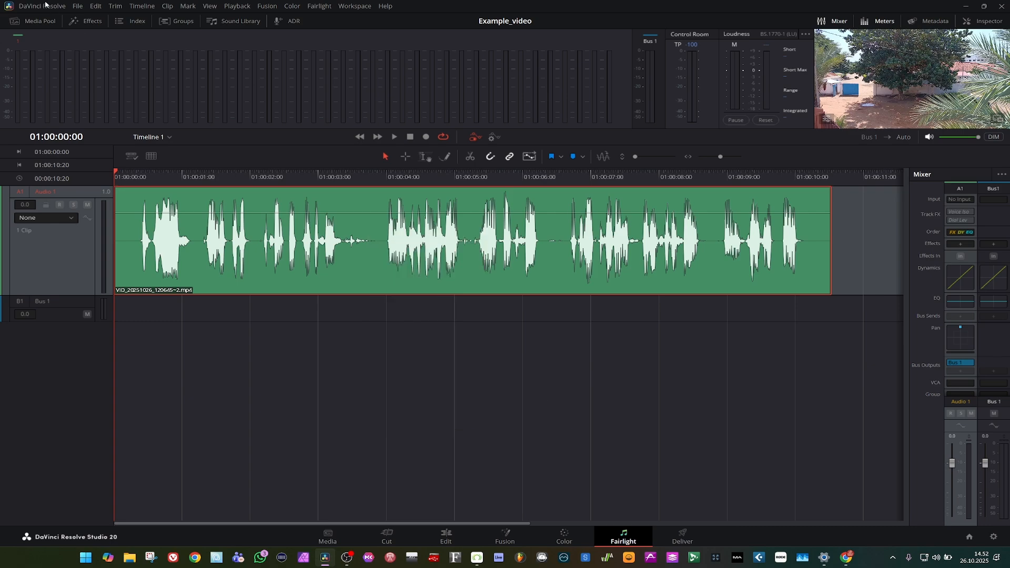
{"action": "left_click", "coordinate": [46, 4]}
{"action": "left_click", "coordinate": [50, 29]}
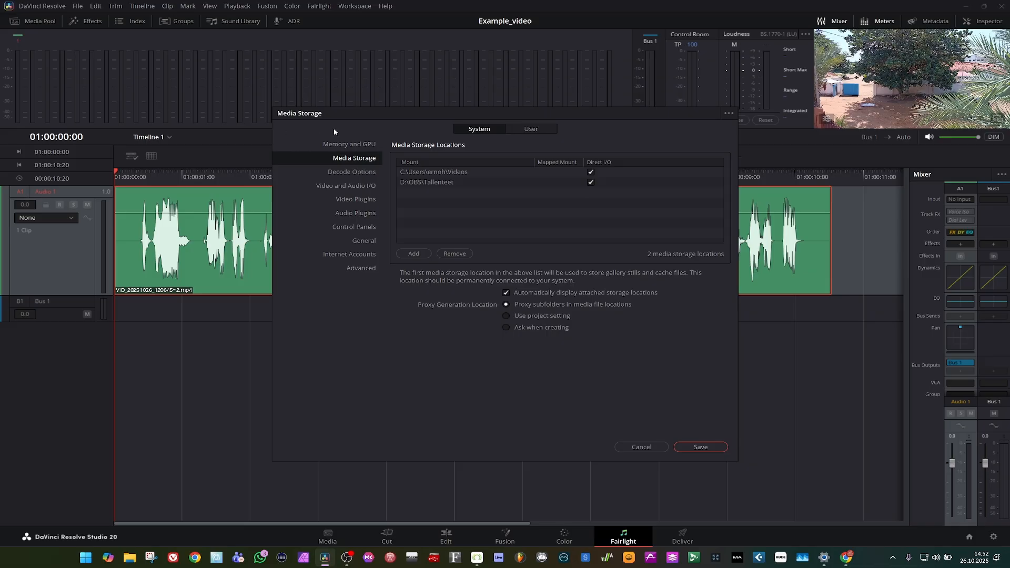
{"action": "left_click", "coordinate": [342, 212]}
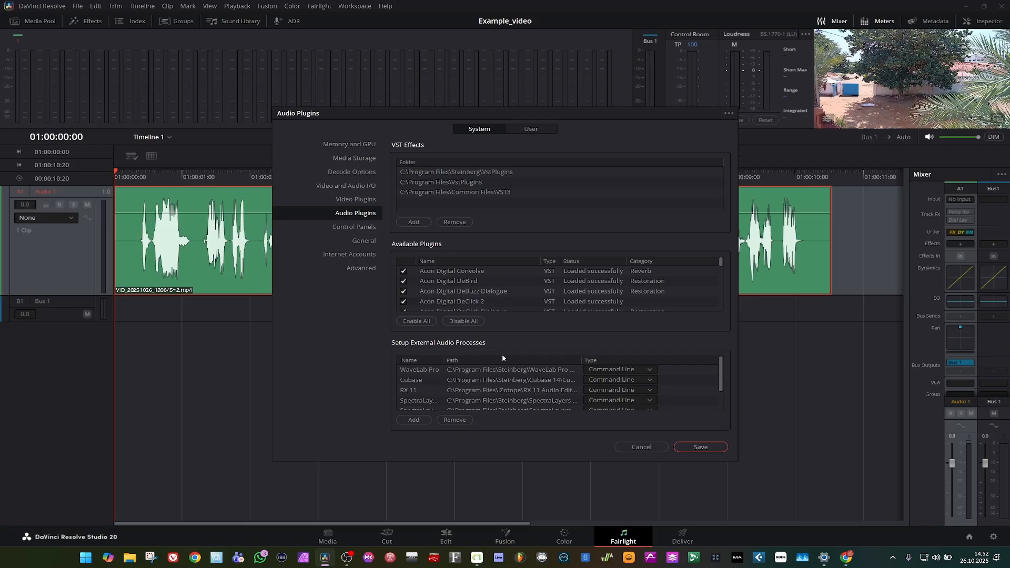
{"action": "double_click", "coordinate": [493, 375]}
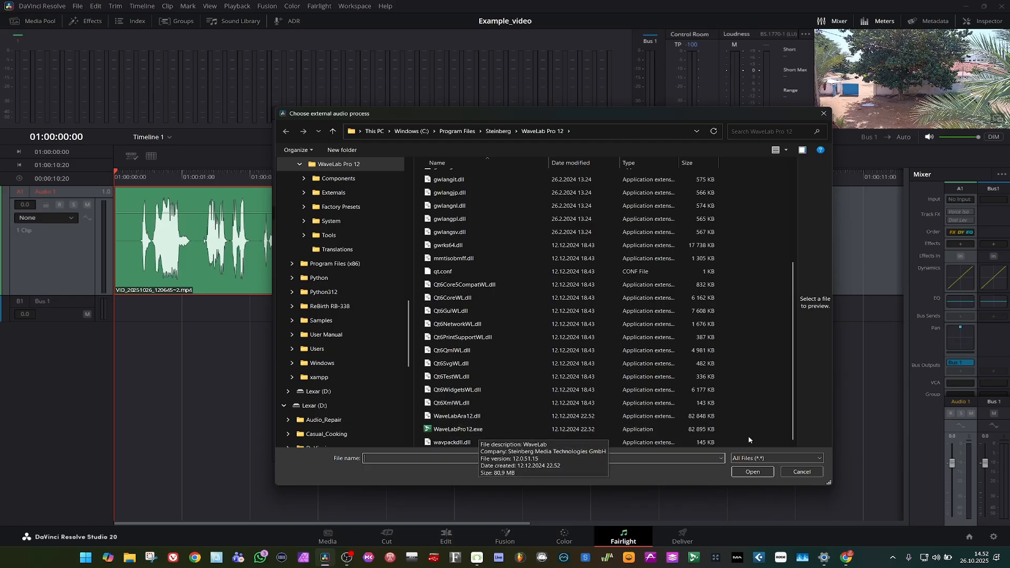
{"action": "left_click", "coordinate": [812, 473]}
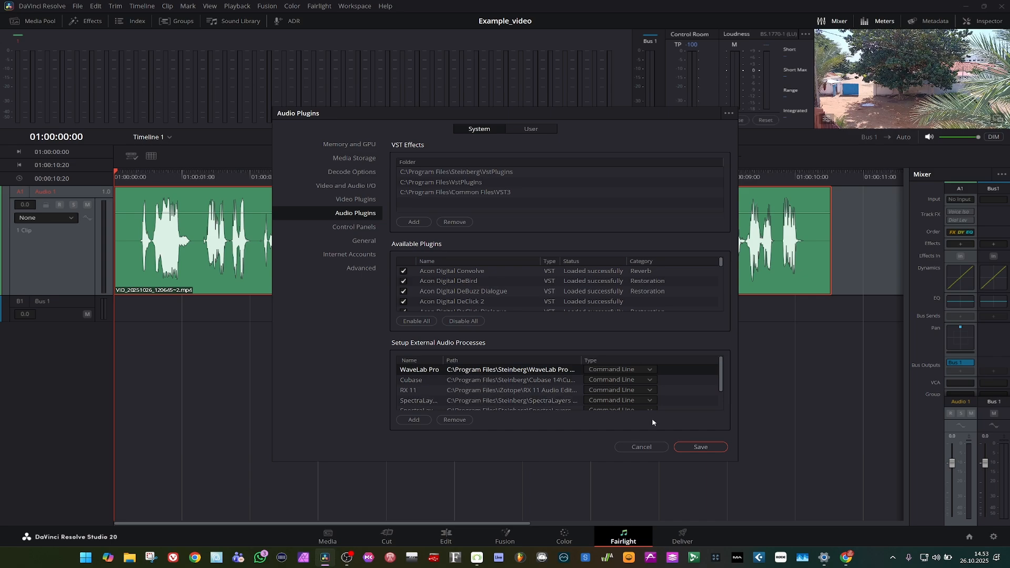
{"action": "left_click", "coordinate": [641, 446]}
Send the audio clip on track Audio 1 to WaveLab Pro as an external audio process.
{"action": "right_click", "coordinate": [381, 221]}
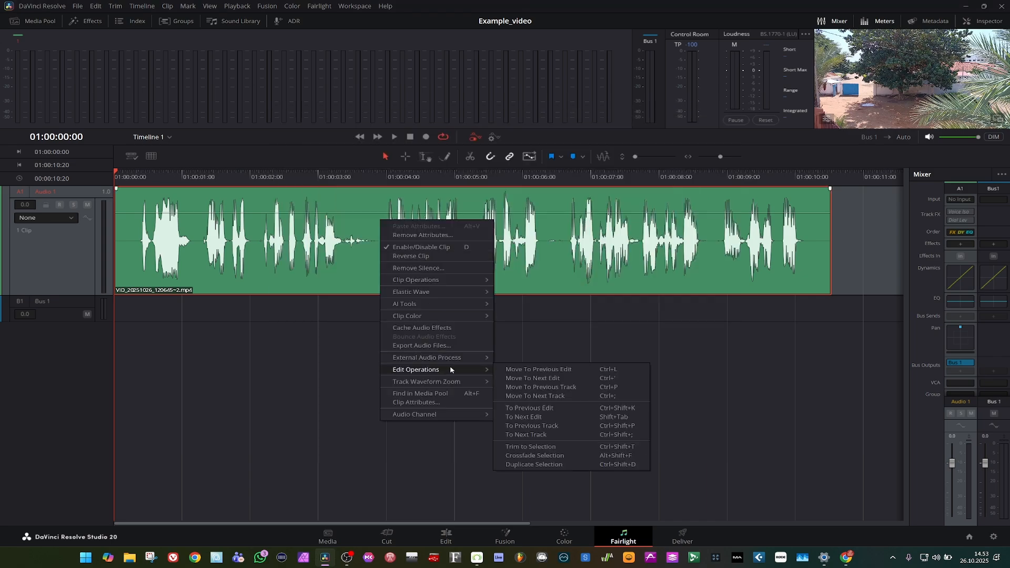
{"action": "mouse_move", "coordinate": [463, 357]}
{"action": "left_click", "coordinate": [511, 358]}
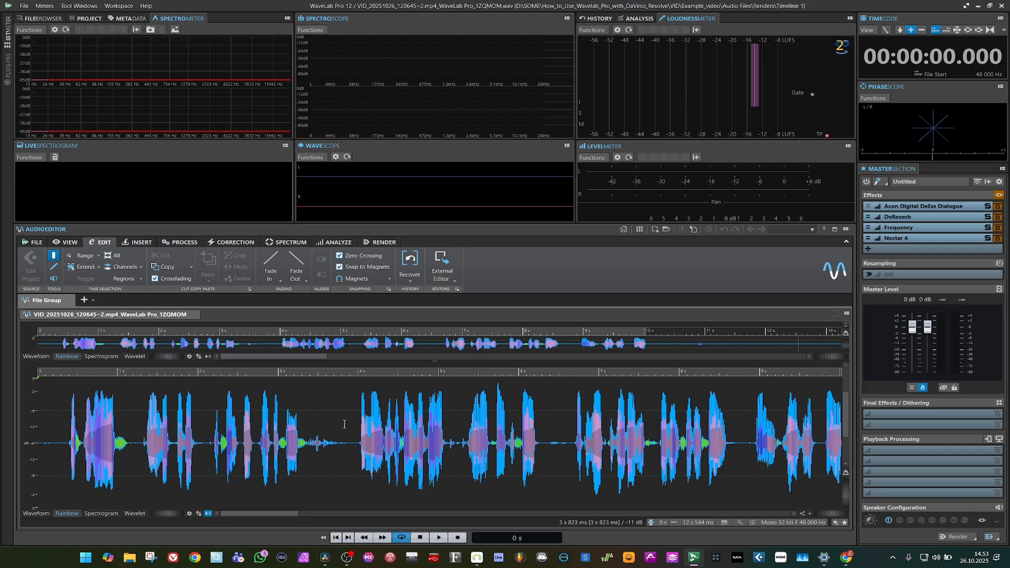
{"action": "right_click", "coordinate": [171, 315]}
{"action": "mouse_move", "coordinate": [213, 336]}
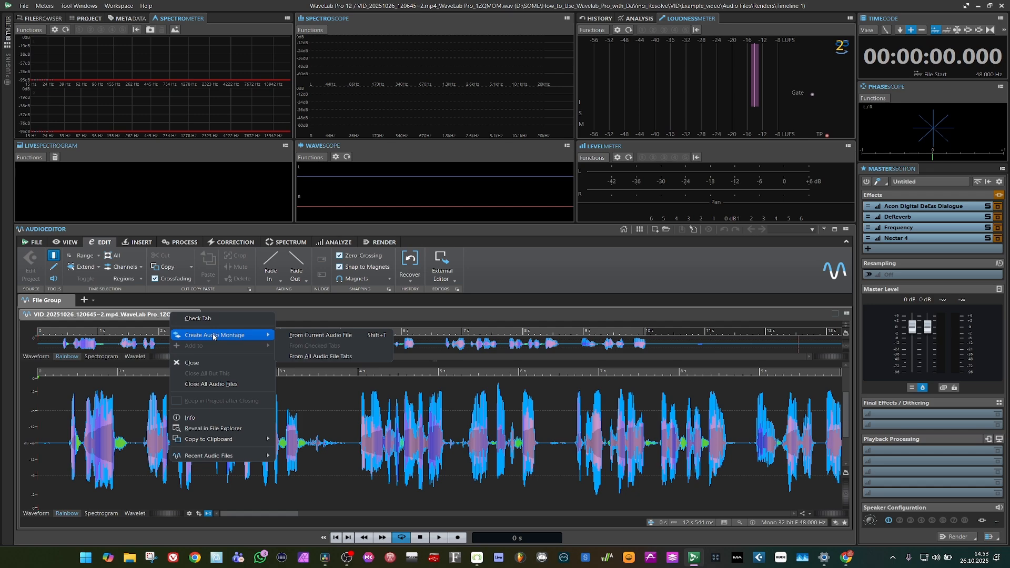
{"action": "left_click", "coordinate": [338, 426]}
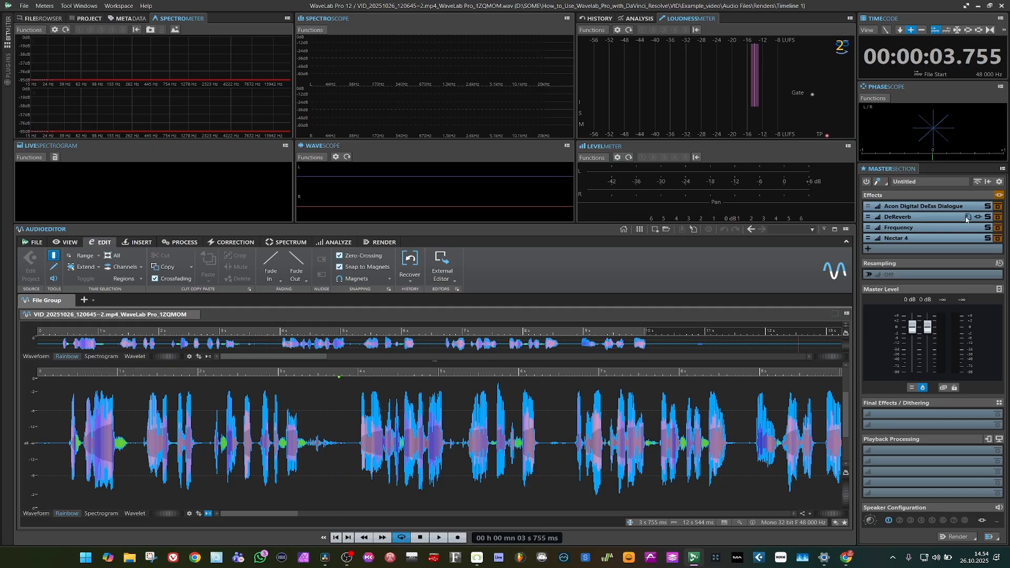
Activate the Acon Digital DeEss Dialogue effect in the master section, listen to the recording through it and close its window.
{"action": "left_click", "coordinate": [997, 206]}
{"action": "left_click", "coordinate": [941, 207]}
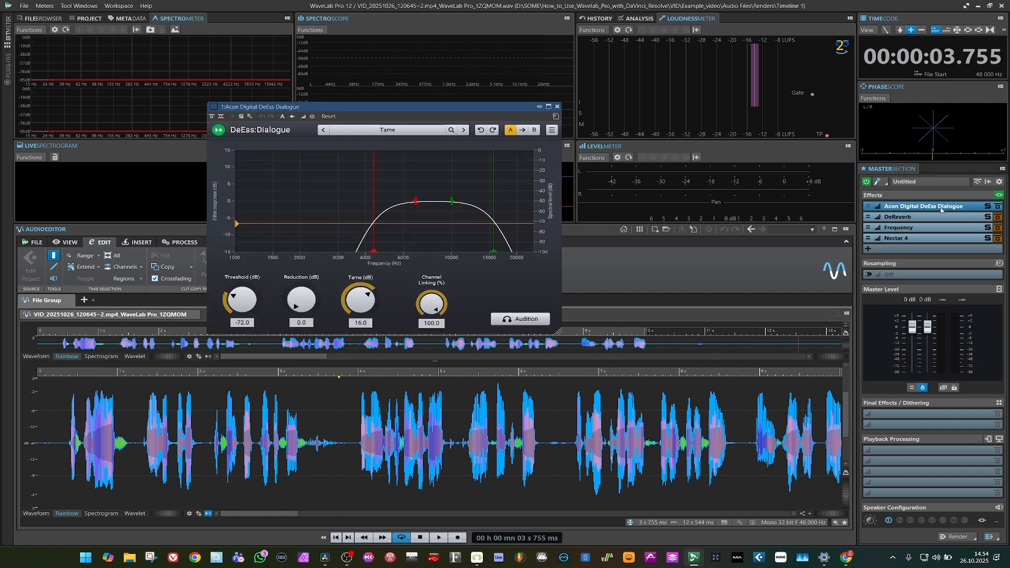
{"action": "left_click_drag", "start_coordinate": [403, 111], "coordinate": [426, 121]}
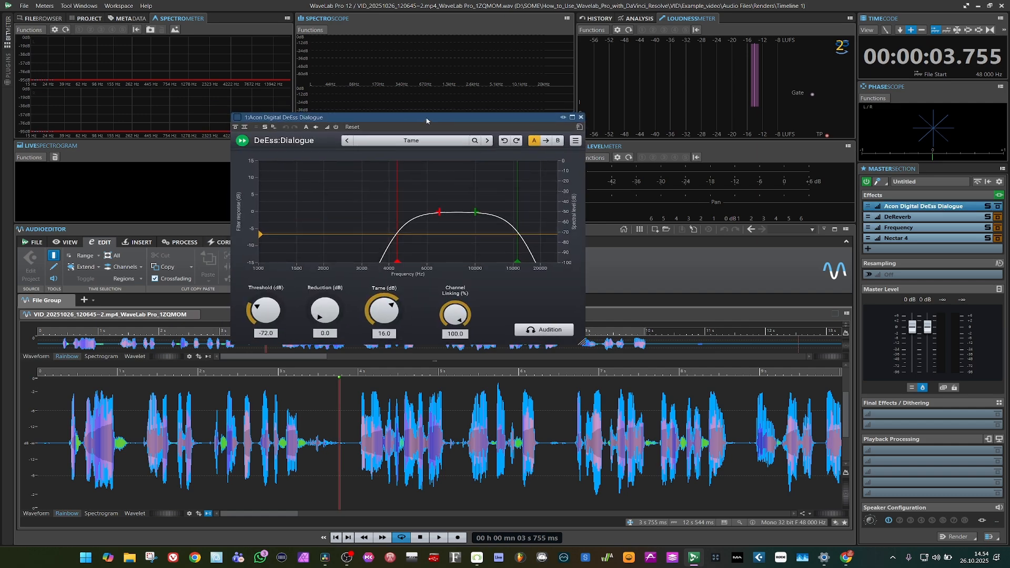
{"action": "left_click_drag", "start_coordinate": [400, 117], "coordinate": [531, 114]}
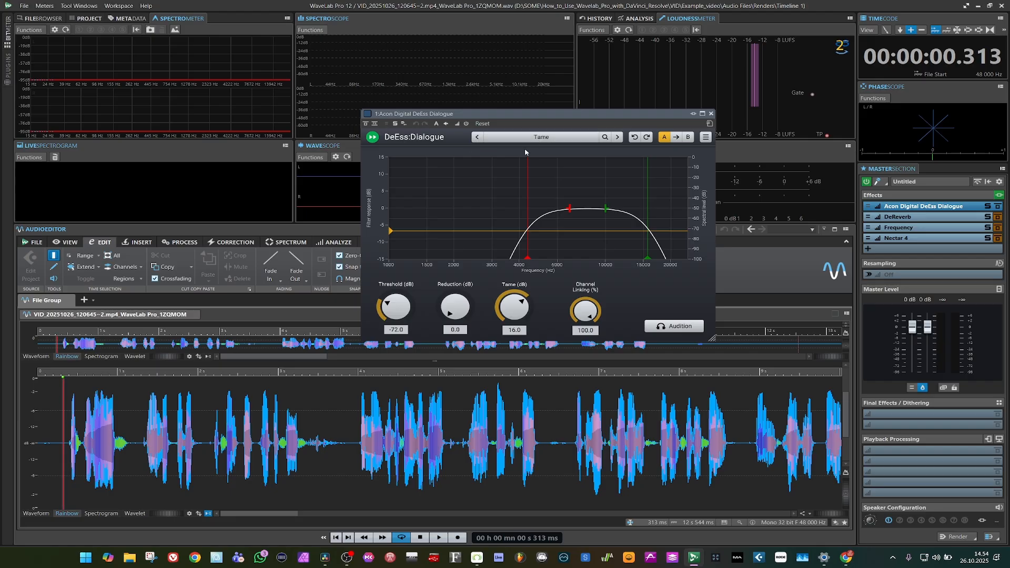
{"action": "key", "text": "space"}
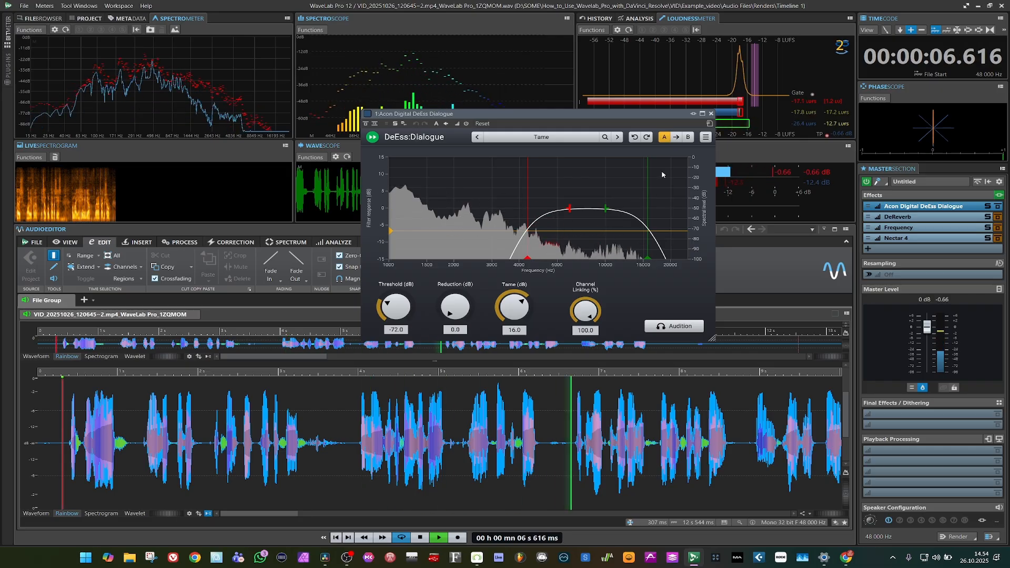
{"action": "key", "text": "space"}
{"action": "left_click", "coordinate": [997, 206]}
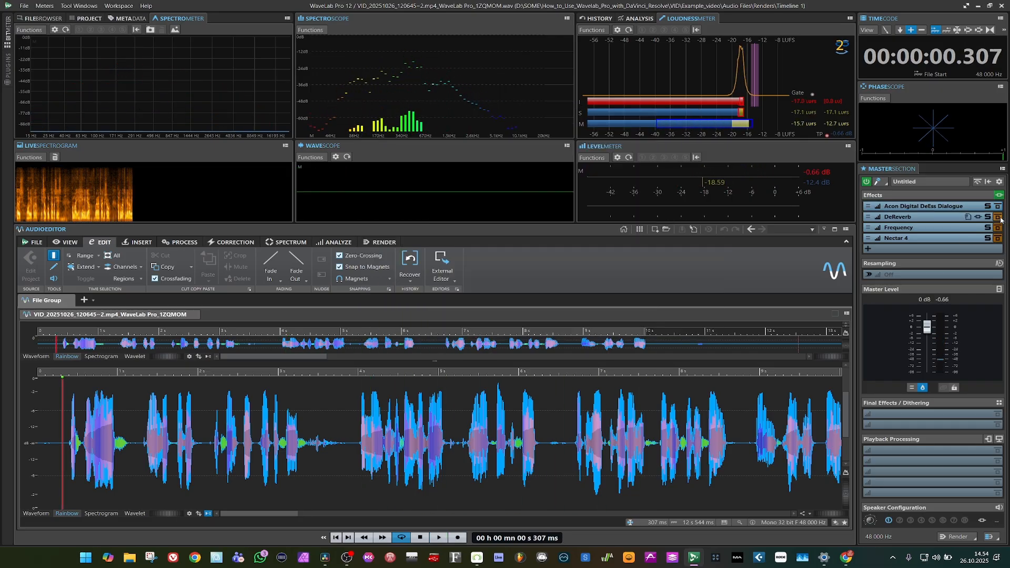
Activate the DeReverb effect in the master section, display its settings and choose the Speech algorithm.
{"action": "left_click", "coordinate": [996, 217]}
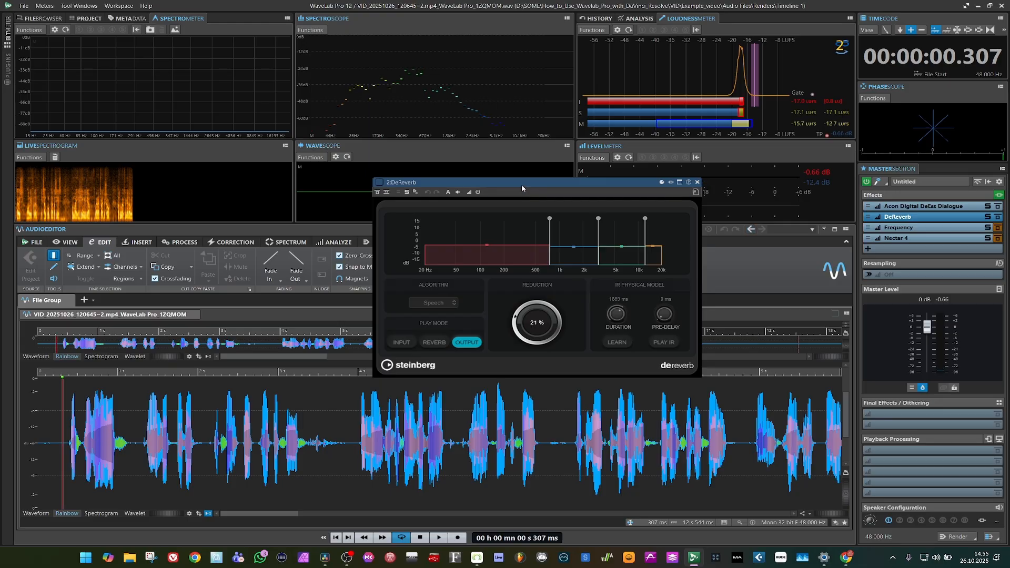
{"action": "left_click_drag", "start_coordinate": [522, 188], "coordinate": [550, 194]}
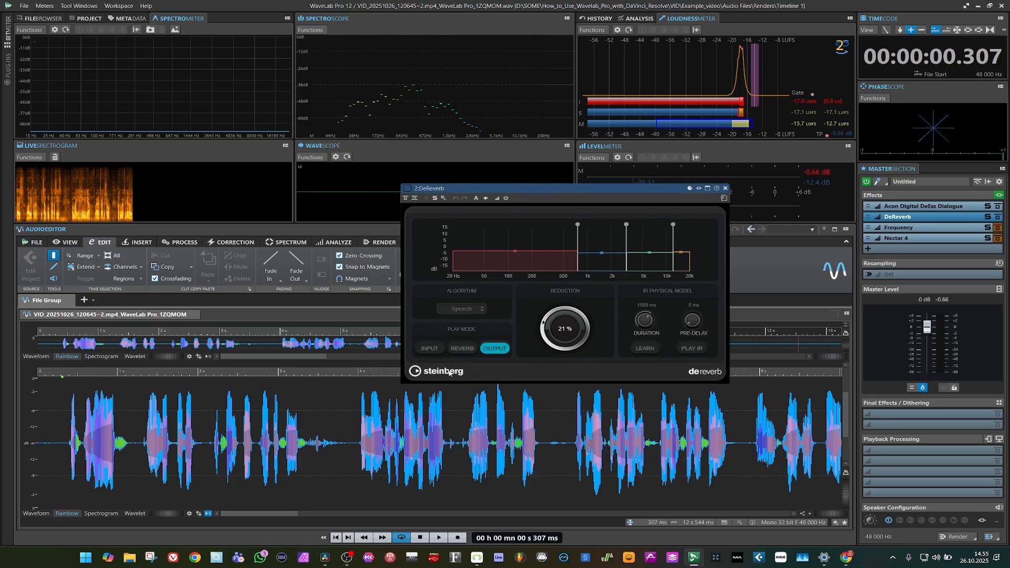
{"action": "left_click", "coordinate": [483, 309]}
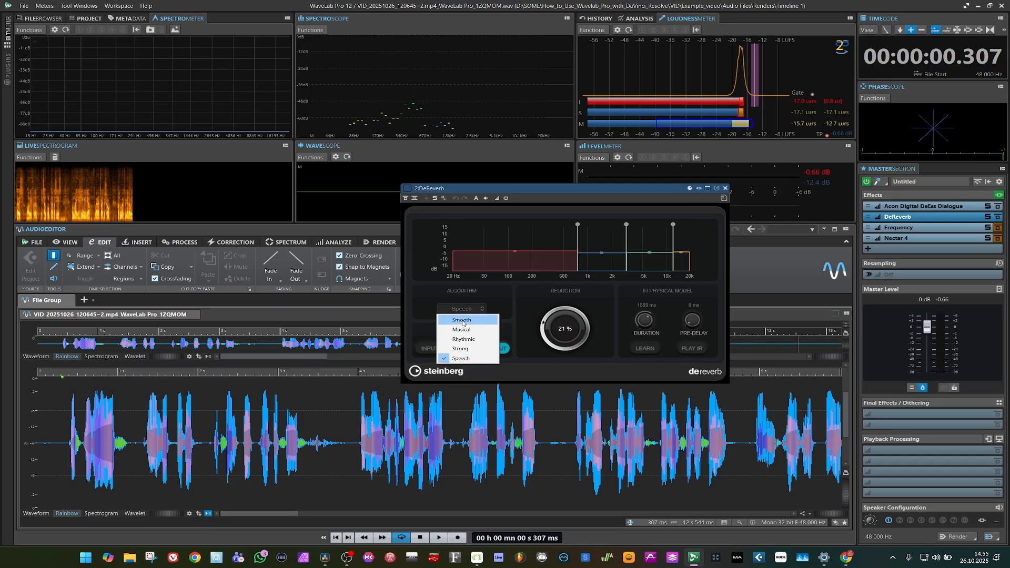
{"action": "left_click", "coordinate": [463, 358]}
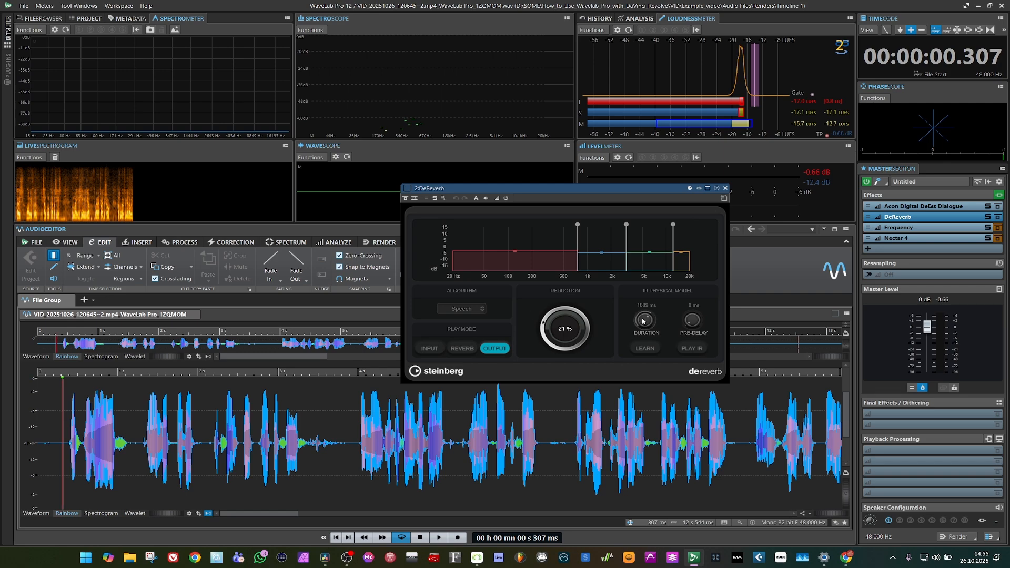
Let DeReverb learn the reverb duration from playback of the recording, then stop playback.
{"action": "left_click", "coordinate": [645, 349]}
{"action": "key", "text": "space"}
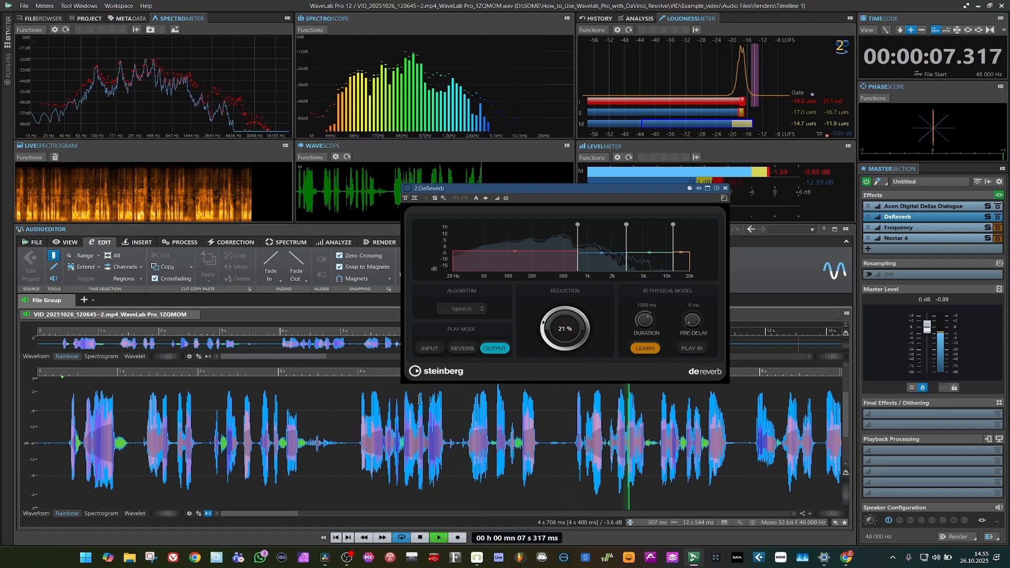
{"action": "key", "text": "space"}
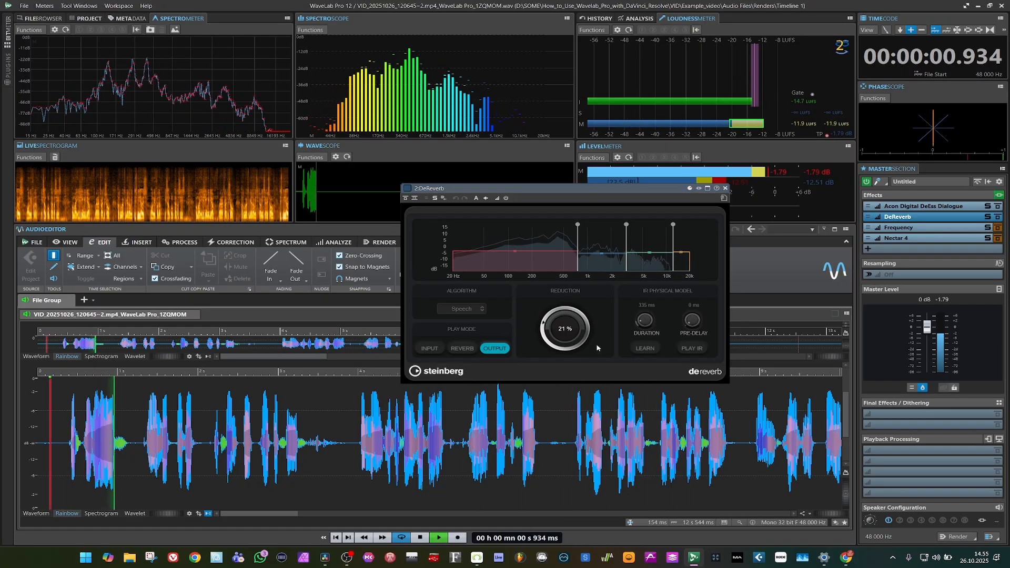
{"action": "key", "text": "space"}
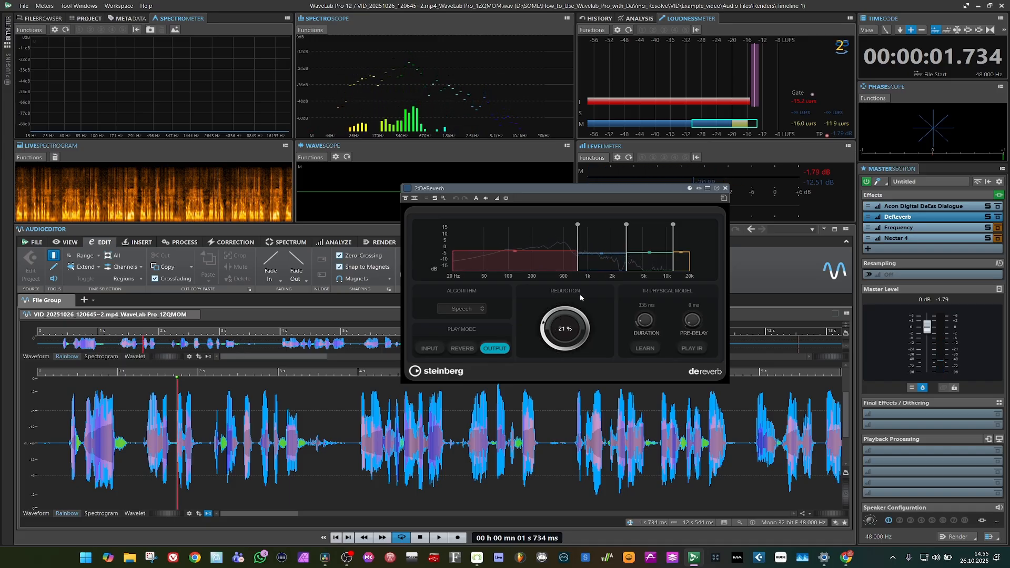
{"action": "mouse_move", "coordinate": [598, 254]}
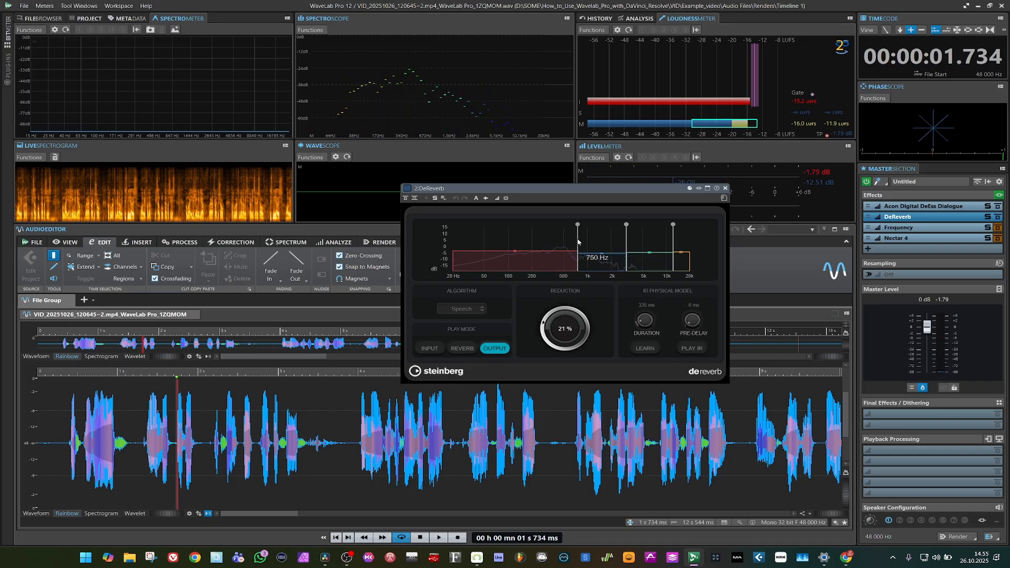
Lower DeReverb's lowest band crossover to about 200 Hz and close the effect window.
{"action": "left_click_drag", "start_coordinate": [577, 241], "coordinate": [531, 250]}
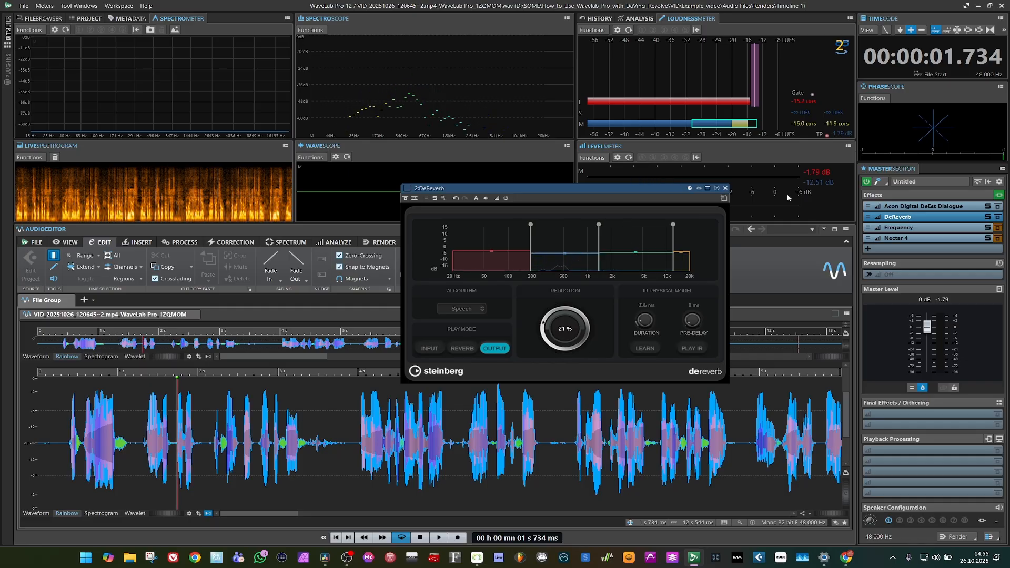
{"action": "left_click", "coordinate": [725, 188]}
Open the Frequency equalizer in the master section, listen to the recording through it and close its window.
{"action": "left_click", "coordinate": [898, 227]}
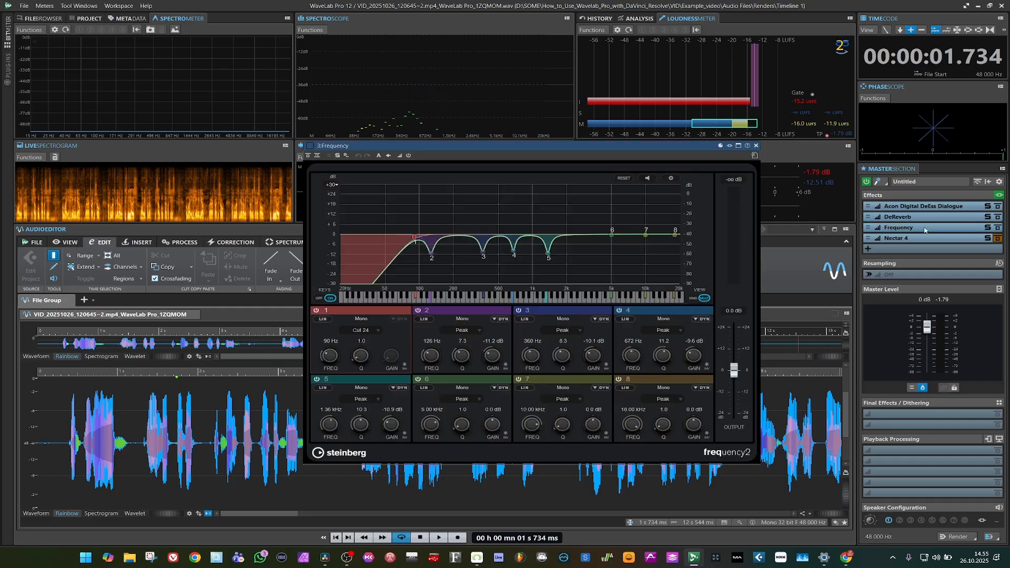
{"action": "left_click_drag", "start_coordinate": [584, 163], "coordinate": [627, 96]}
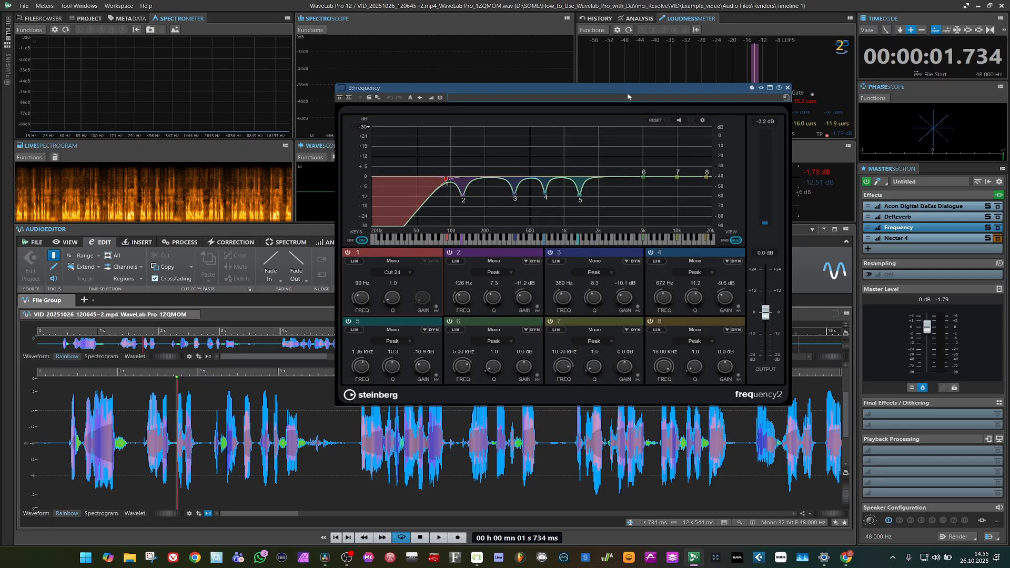
{"action": "key", "text": "space"}
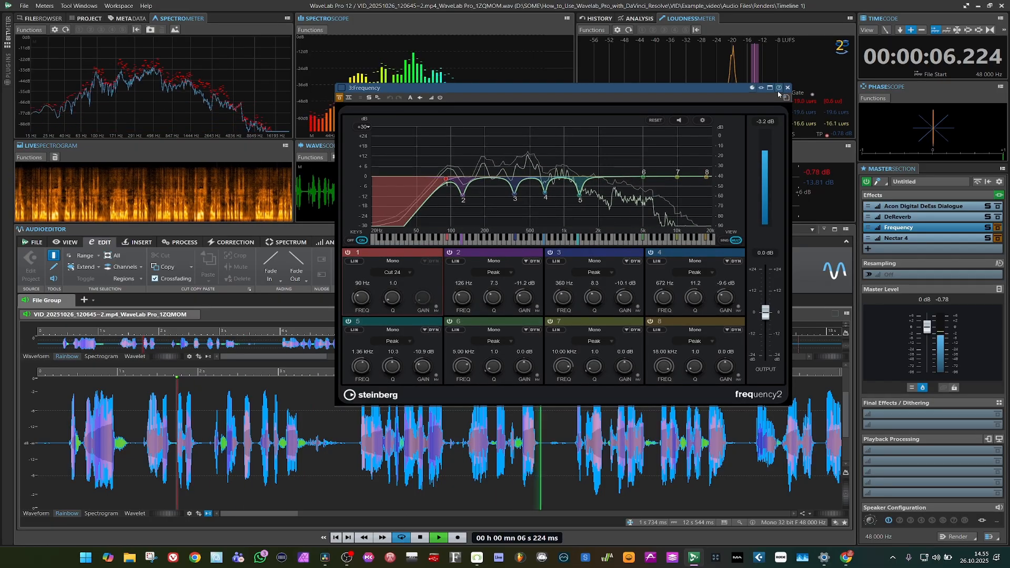
{"action": "key", "text": "space"}
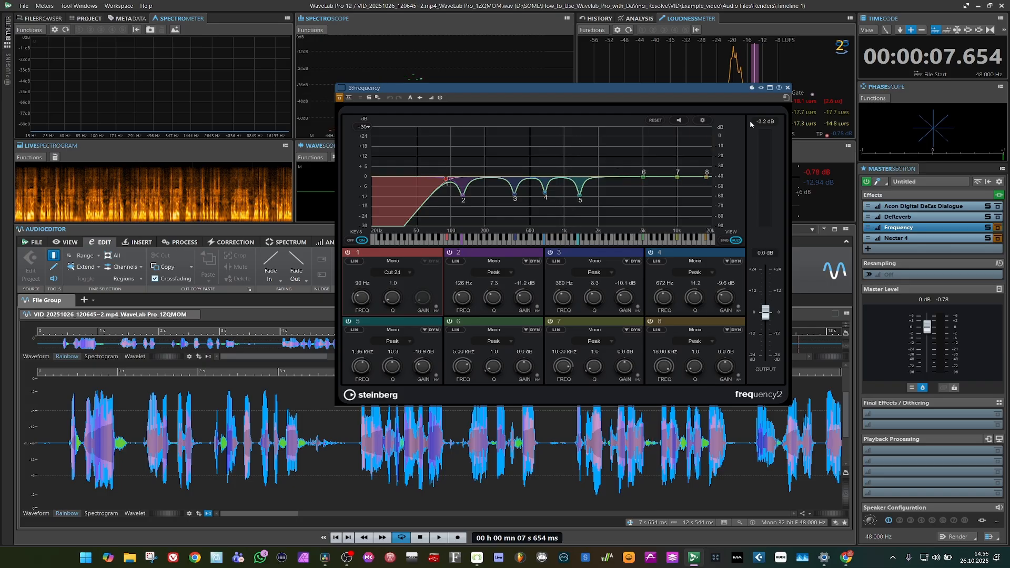
{"action": "left_click", "coordinate": [787, 88]}
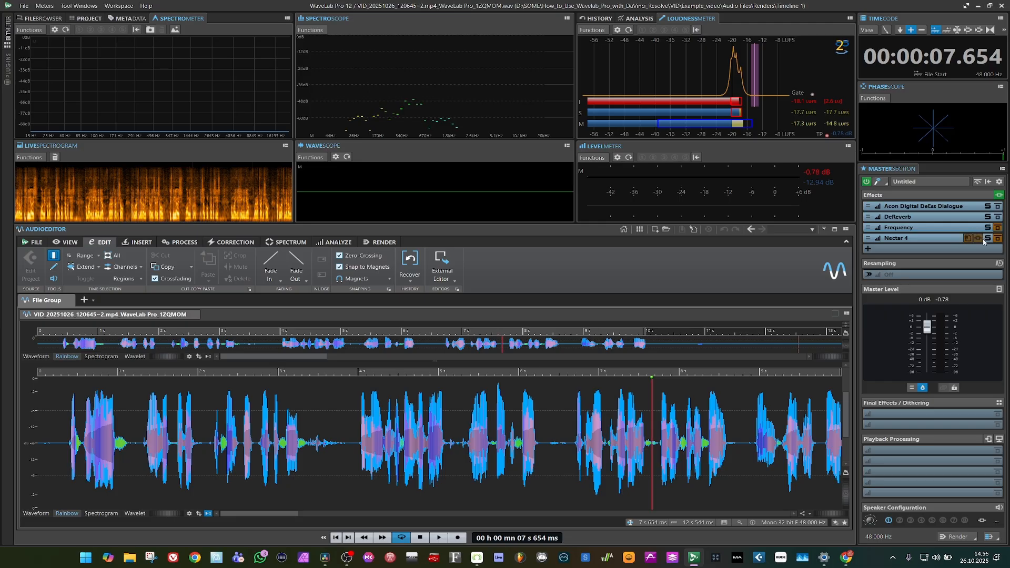
Examine the Nectar 4 effect's settings in the master section and close its window.
{"action": "left_click", "coordinate": [958, 239]}
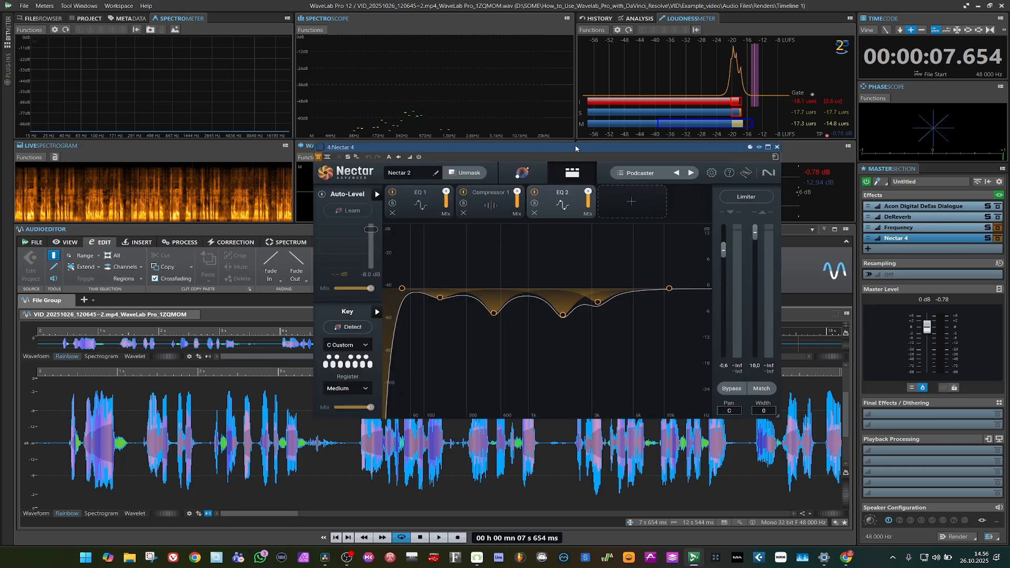
{"action": "left_click_drag", "start_coordinate": [575, 148], "coordinate": [502, 92]}
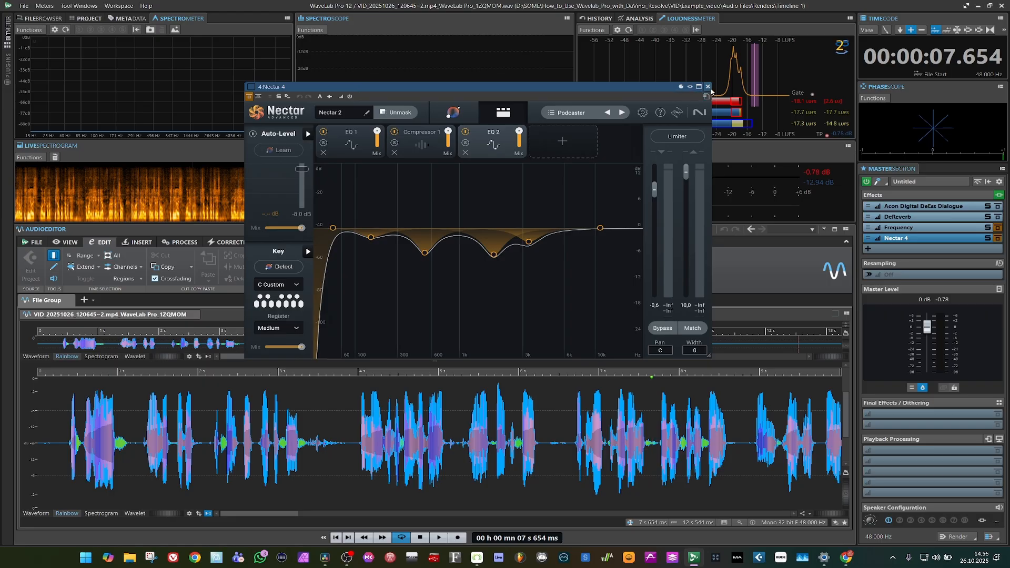
{"action": "left_click", "coordinate": [708, 87]}
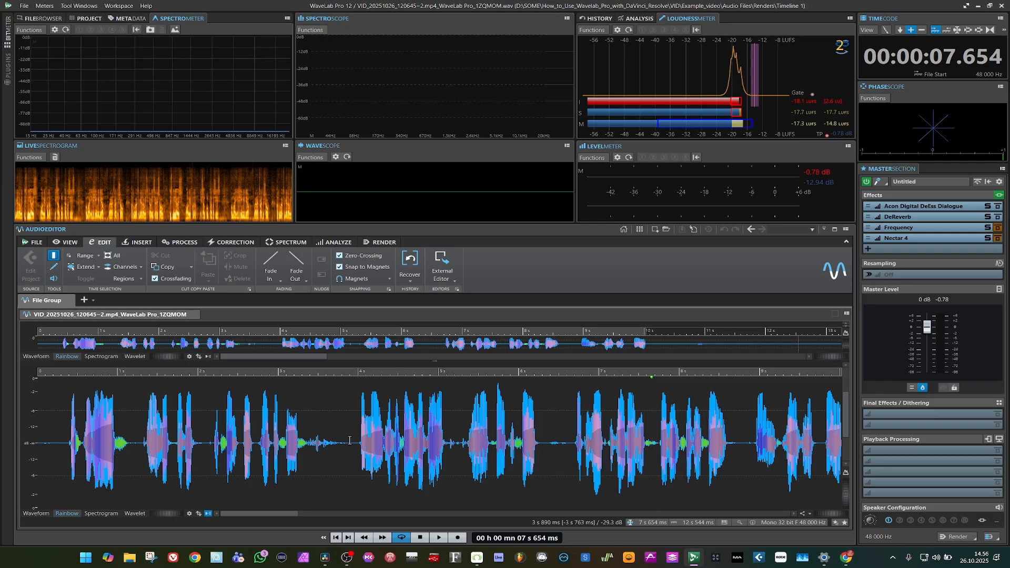
Select about 1.38 s of audio ending at about 5.27 s and send it to iZotope RX 11 Audio Editor.
{"action": "left_click_drag", "start_coordinate": [349, 440], "coordinate": [461, 440]}
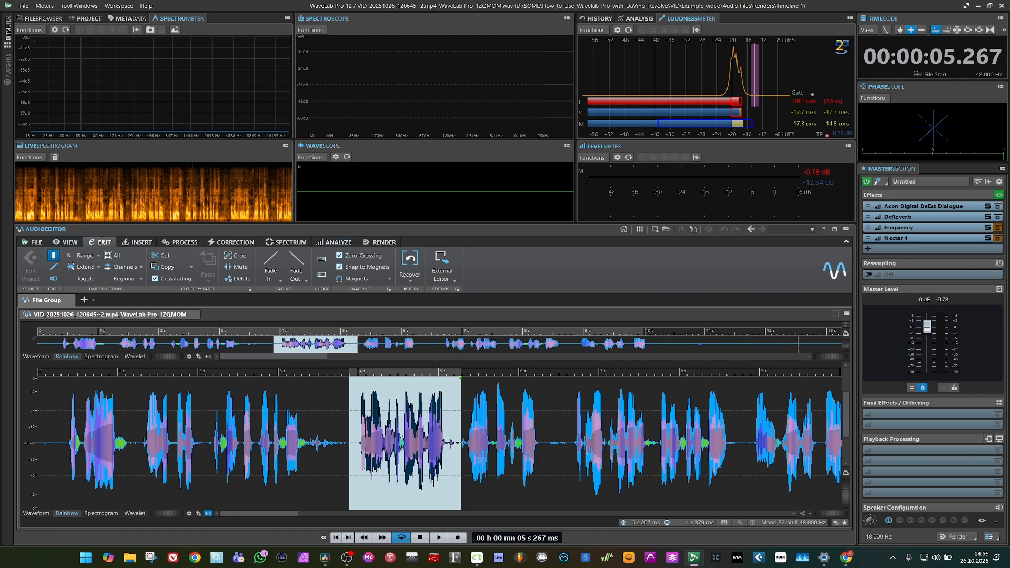
{"action": "left_click", "coordinate": [442, 268]}
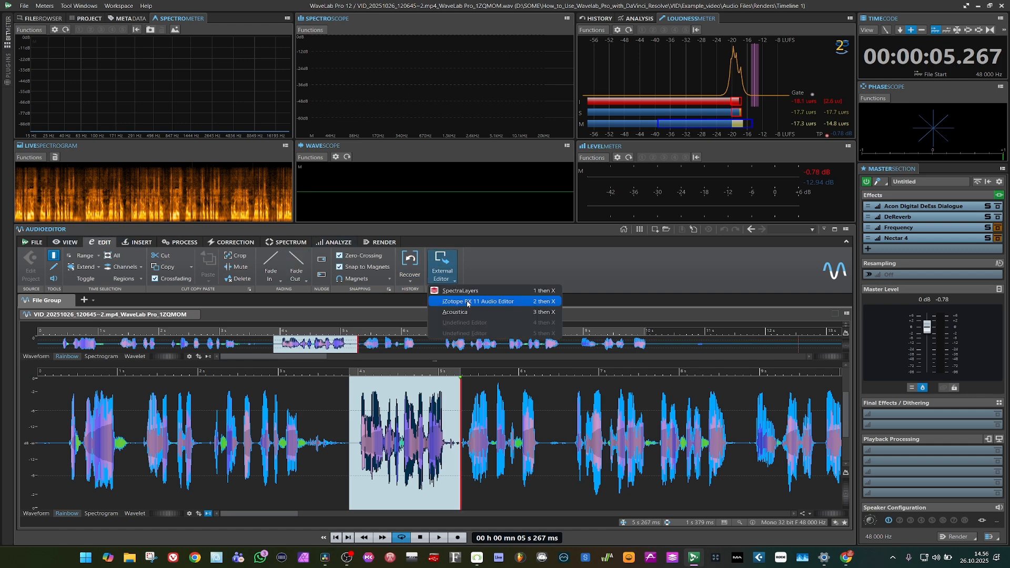
{"action": "left_click", "coordinate": [467, 304]}
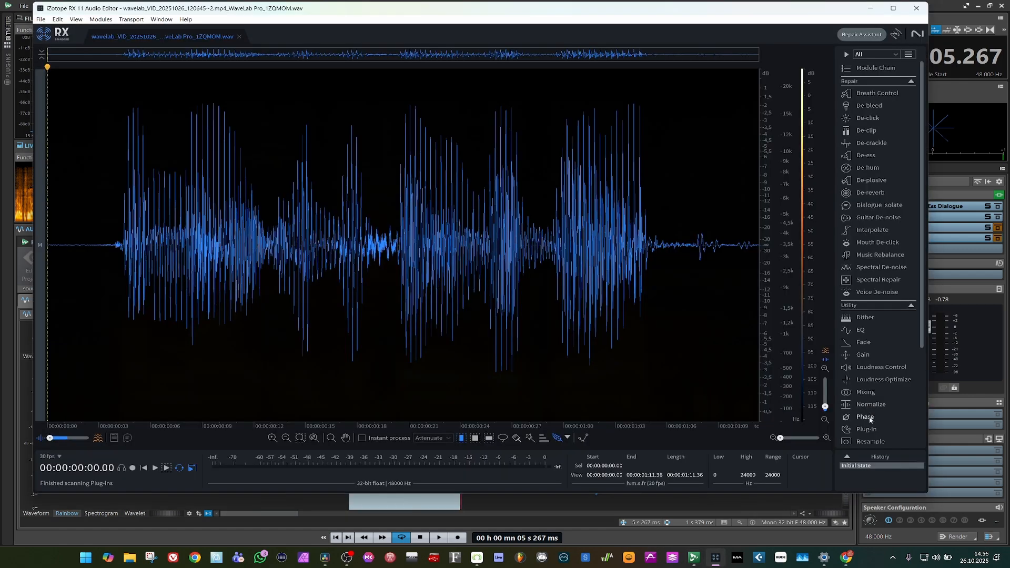
Apply the suggested phase rotation of -42° to the excerpt and close the Phase module.
{"action": "left_click", "coordinate": [866, 417]}
{"action": "left_click", "coordinate": [621, 116]}
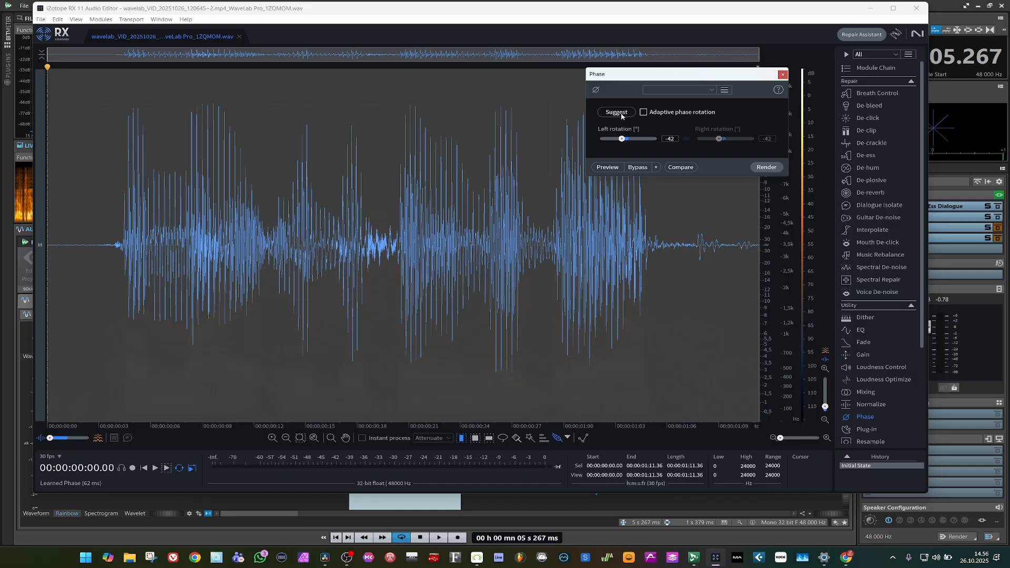
{"action": "left_click", "coordinate": [766, 167]}
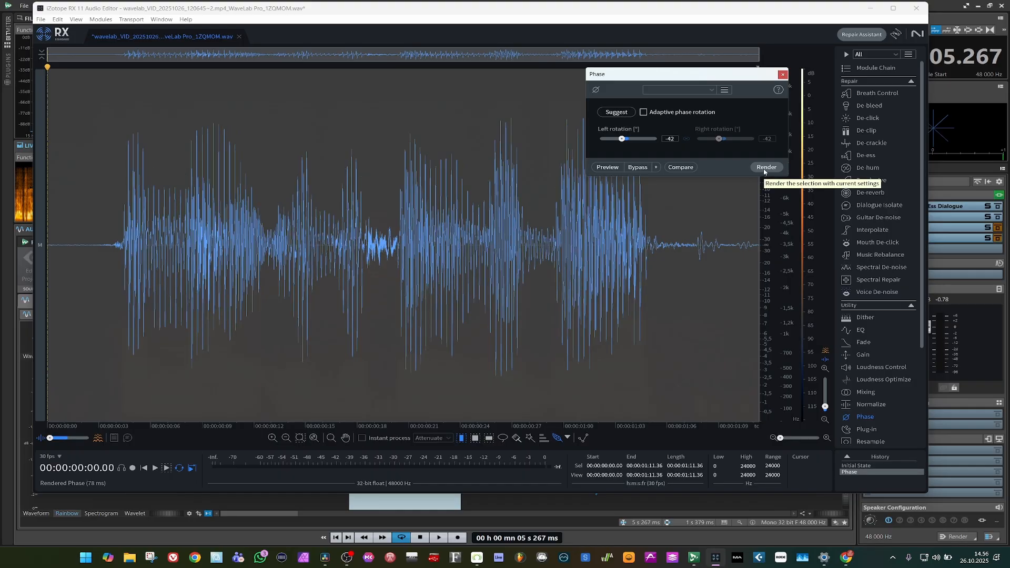
{"action": "left_click", "coordinate": [782, 74]}
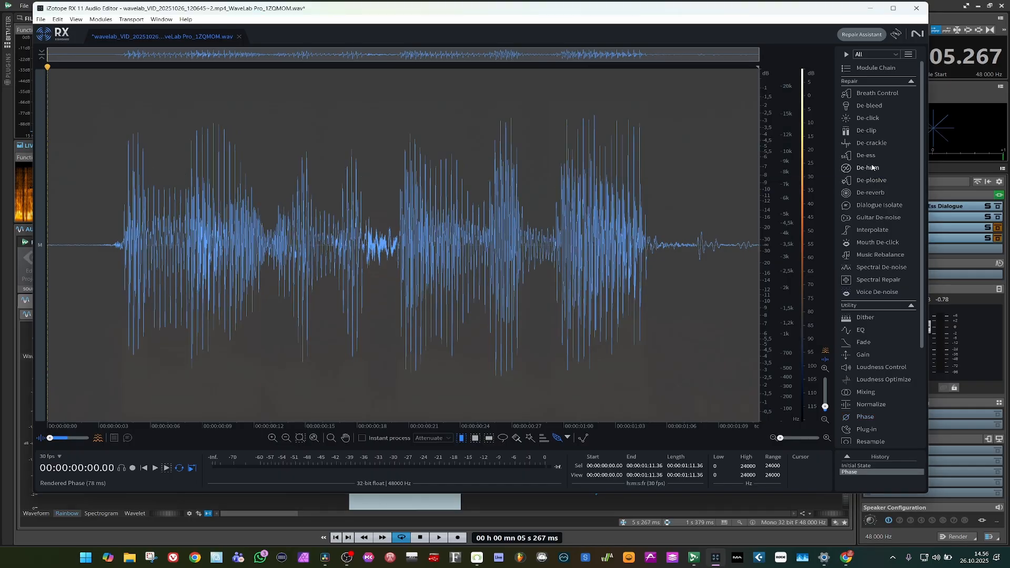
Render a gain of -16 dB on the excerpt and close the Gain module.
{"action": "left_click", "coordinate": [864, 355]}
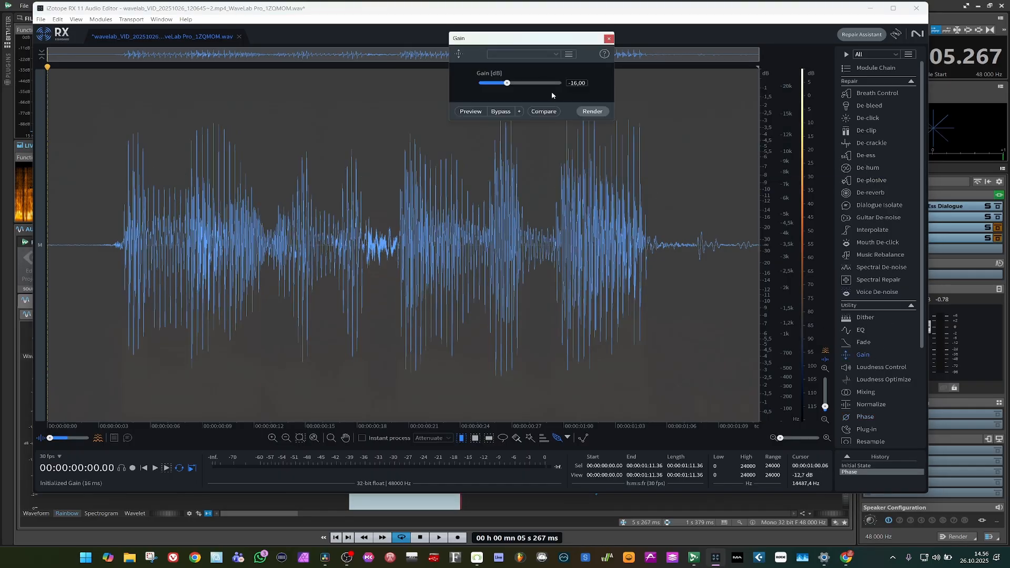
{"action": "left_click", "coordinate": [592, 111]}
{"action": "left_click", "coordinate": [608, 39]}
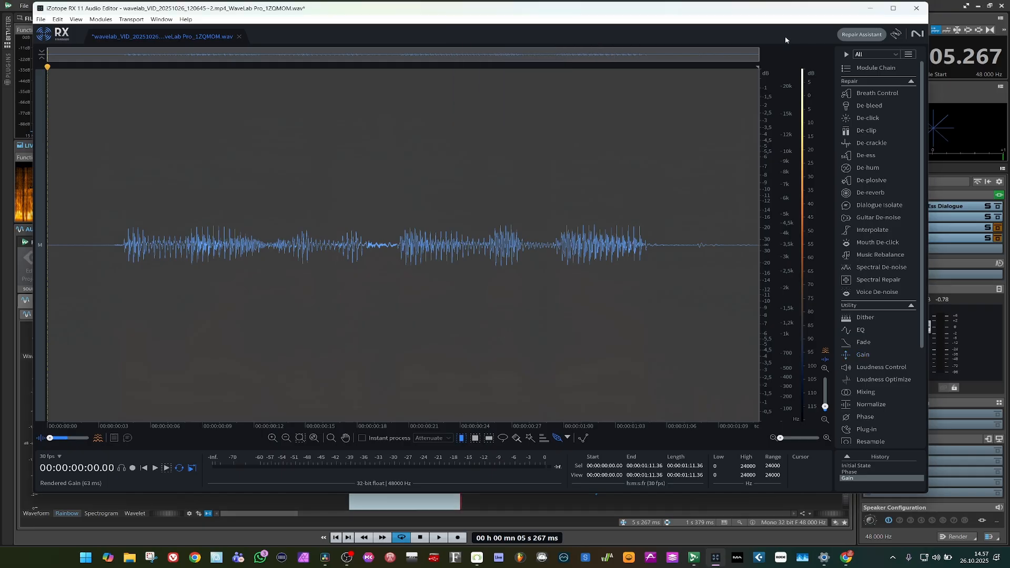
Save the edited excerpt back to WaveLab Pro and play the updated passage there.
{"action": "key", "text": "ctrl+s"}
{"action": "left_click", "coordinate": [870, 9]}
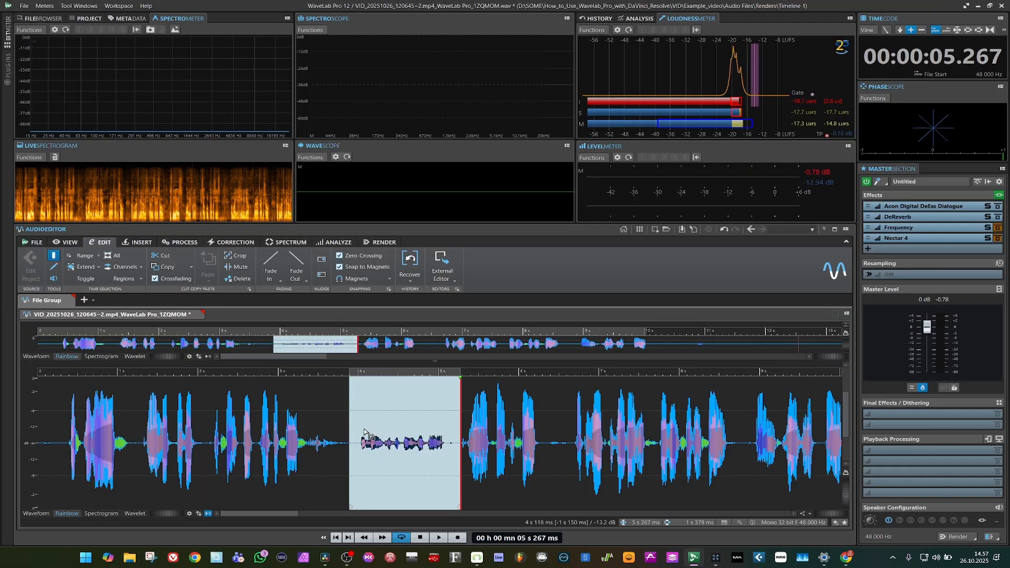
{"action": "key", "text": "space"}
Select about 1.1 s of audio ending at about 7.65 s and send it to SpectraLayers.
{"action": "left_click_drag", "start_coordinate": [553, 421], "coordinate": [651, 437]}
{"action": "left_click", "coordinate": [453, 281]}
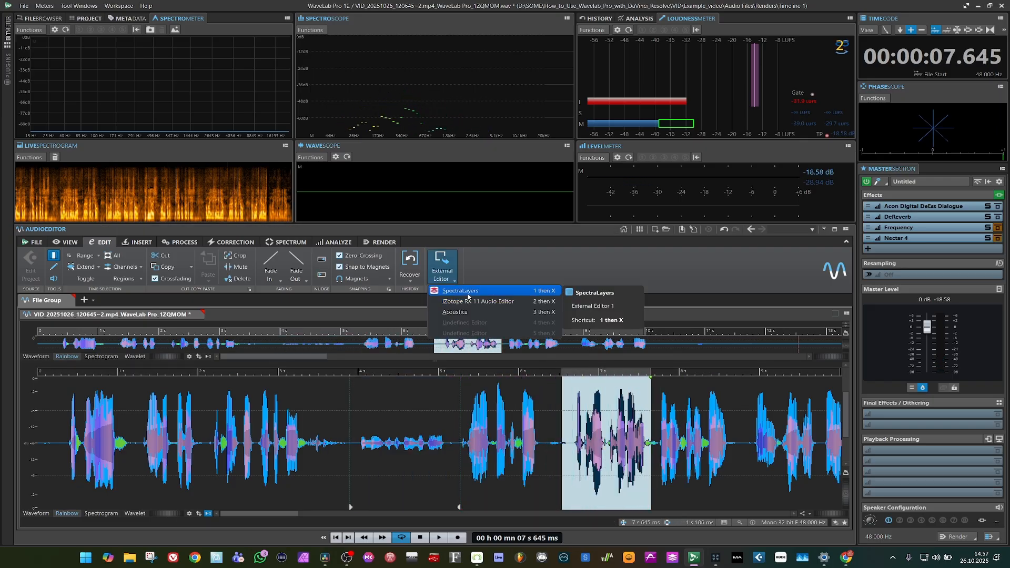
{"action": "left_click", "coordinate": [468, 296]}
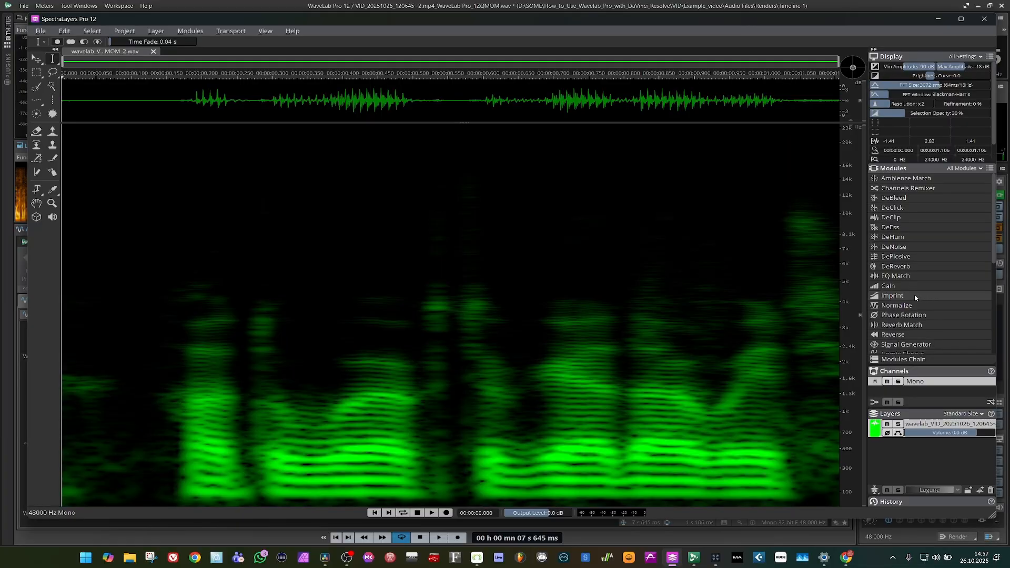
Reverse the excerpt with the Reverse module and update the WaveLab file with it.
{"action": "scroll", "coordinate": [900, 246], "scroll_direction": "down", "scroll_amount": 1}
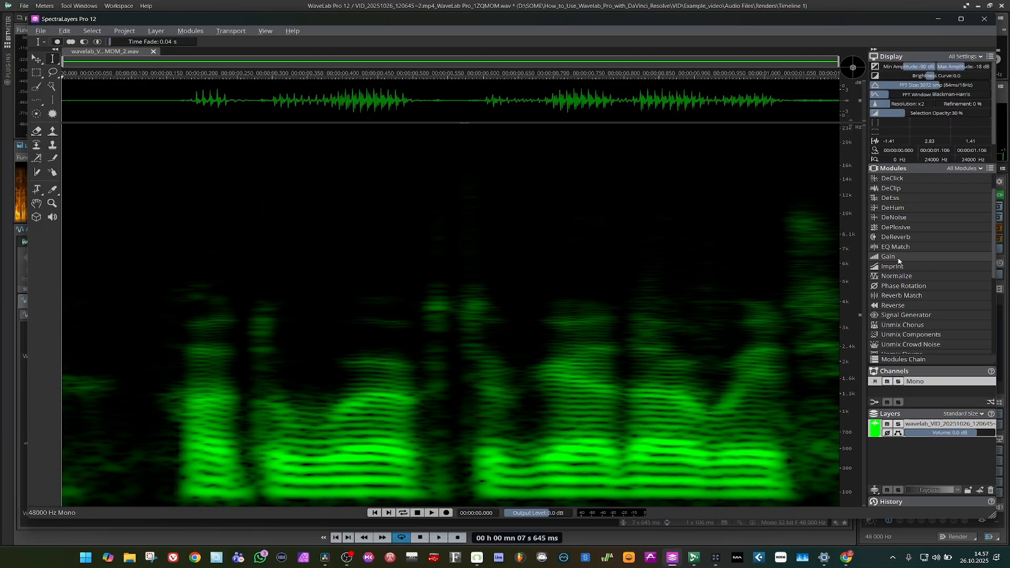
{"action": "left_click", "coordinate": [902, 306]}
{"action": "left_click", "coordinate": [843, 341]}
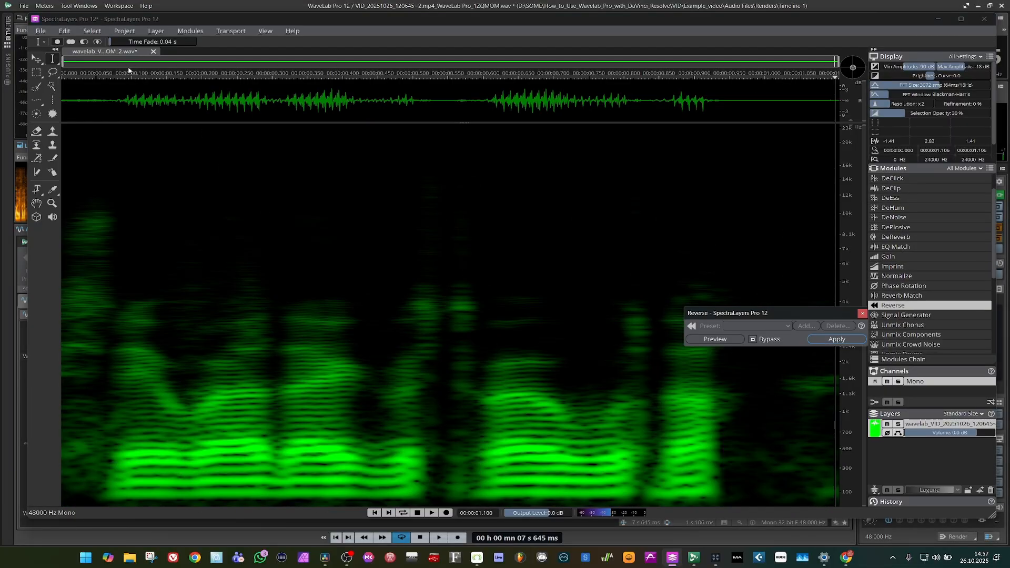
{"action": "right_click", "coordinate": [127, 54]}
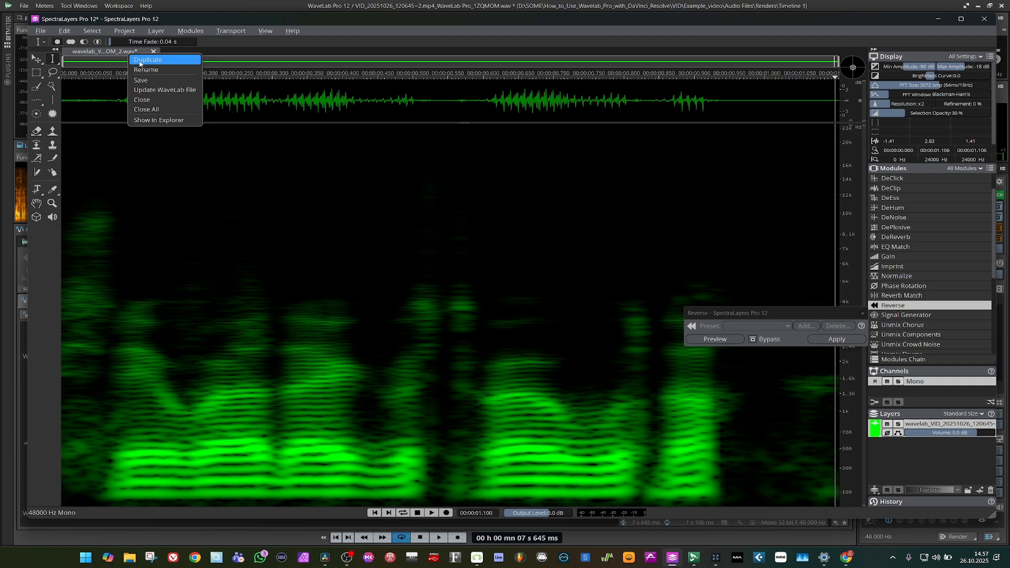
{"action": "left_click", "coordinate": [151, 90]}
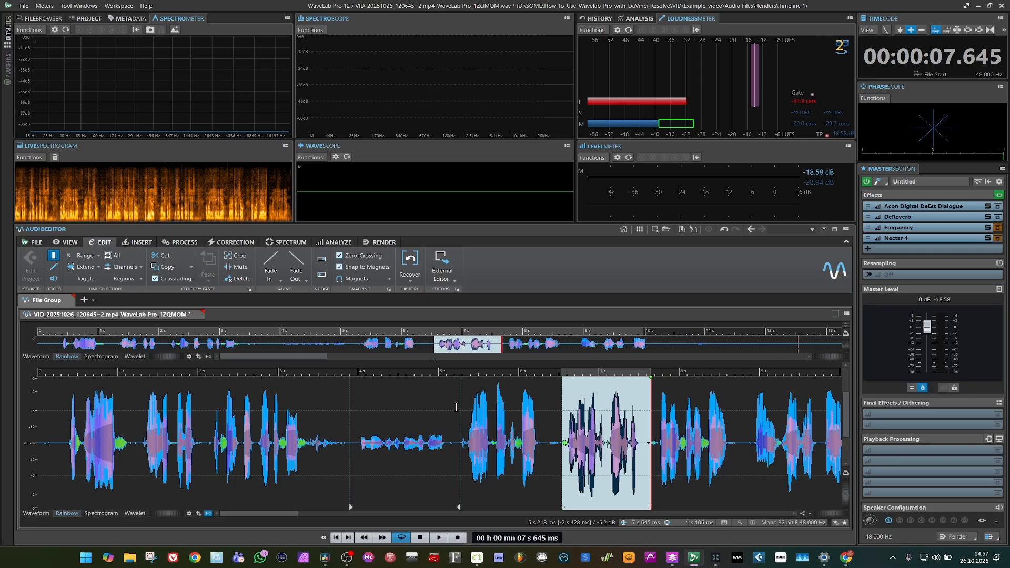
Play the recording from about 6.43 s to listen to the reversed passage, then stop playback.
{"action": "left_click", "coordinate": [553, 415]}
{"action": "key", "text": "space"}
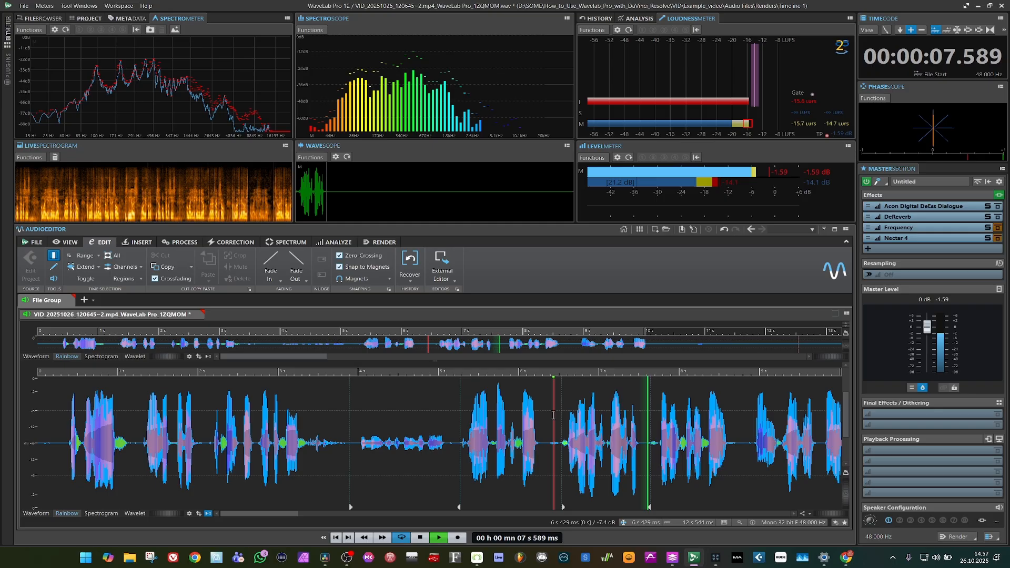
{"action": "key", "text": "space"}
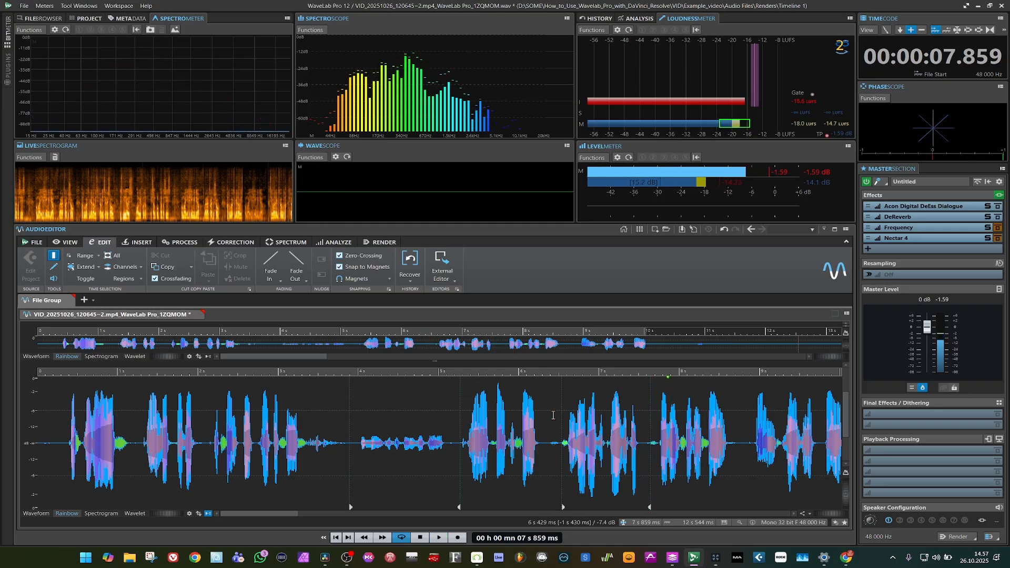
{"action": "key", "text": "space"}
{"action": "key", "text": "space"}
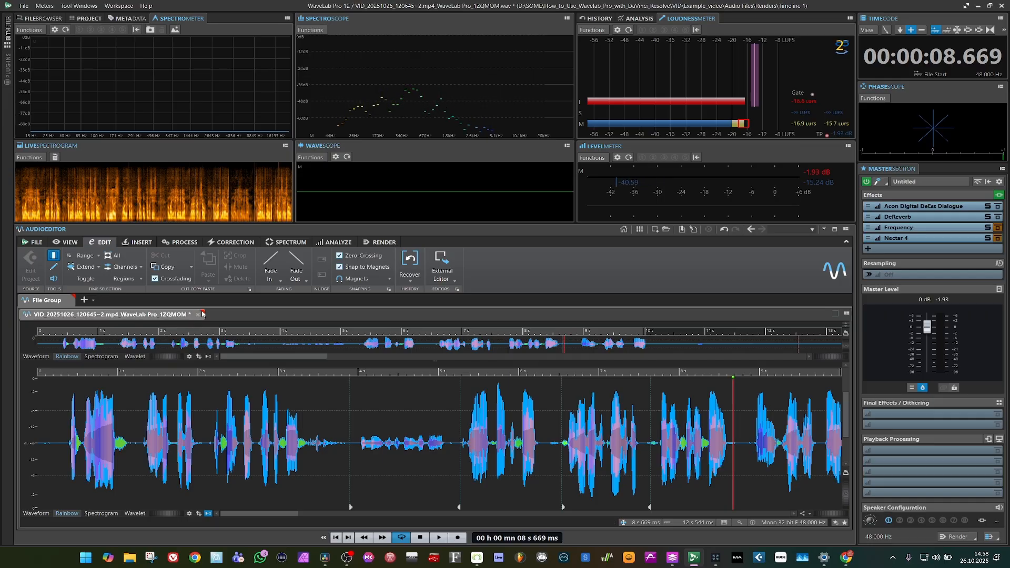
Save the processed file, switch to DaVinci Resolve and play the updated clip on Timeline 1.
{"action": "key", "text": "ctrl+s"}
{"action": "key", "text": "alt+Tab"}
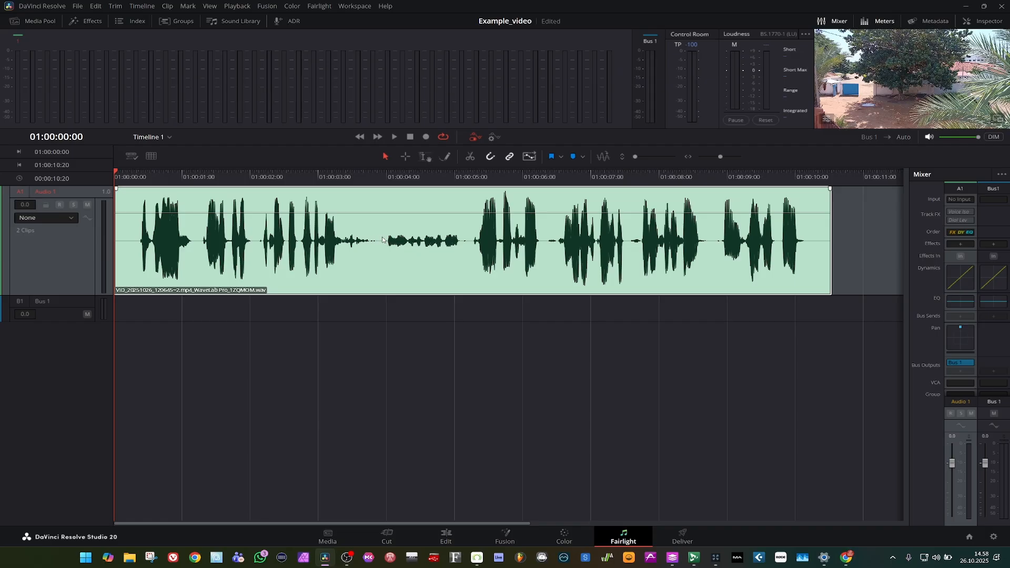
{"action": "key", "text": "space"}
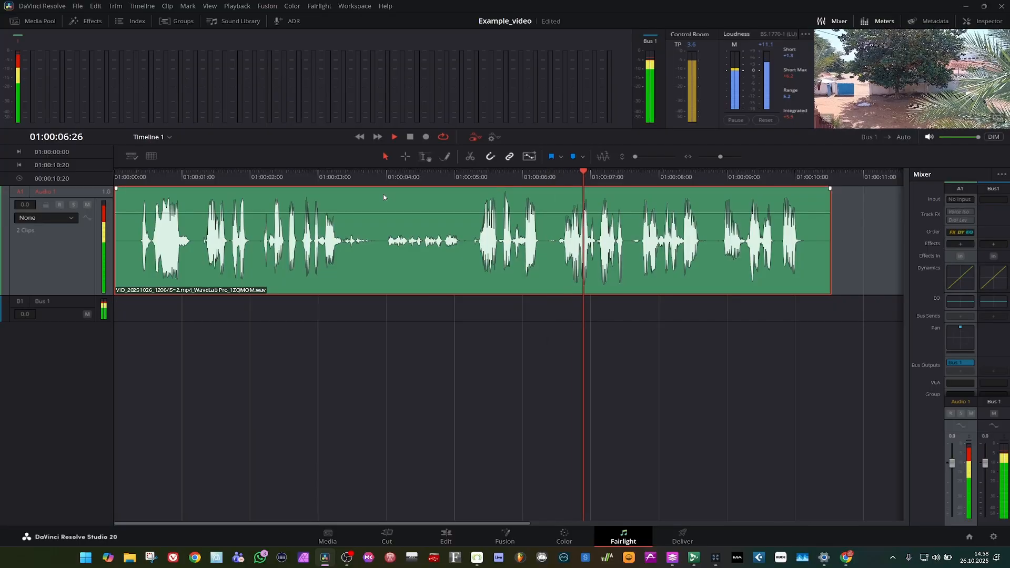
{"action": "key", "text": "space"}
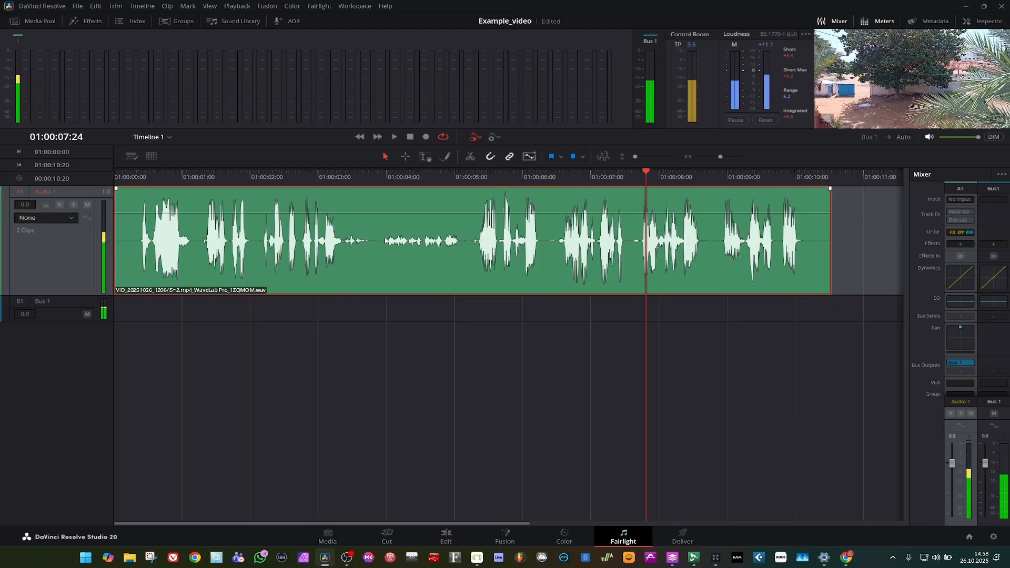
Move the playhead to 01:00:04:00 and listen to the processed passages of the updated clip.
{"action": "mouse_move", "coordinate": [378, 239]}
{"action": "left_mouse_down"}
{"action": "mouse_move", "coordinate": [448, 233]}
{"action": "mouse_move", "coordinate": [382, 232]}
{"action": "left_mouse_up"}
{"action": "left_click", "coordinate": [388, 174]}
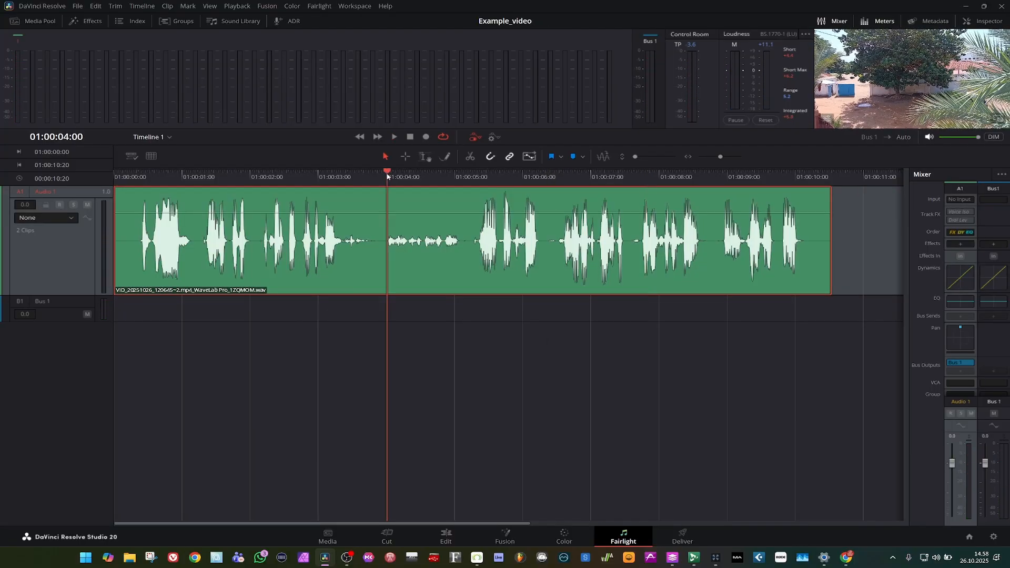
{"action": "left_click", "coordinate": [558, 184]}
{"action": "key", "text": "space"}
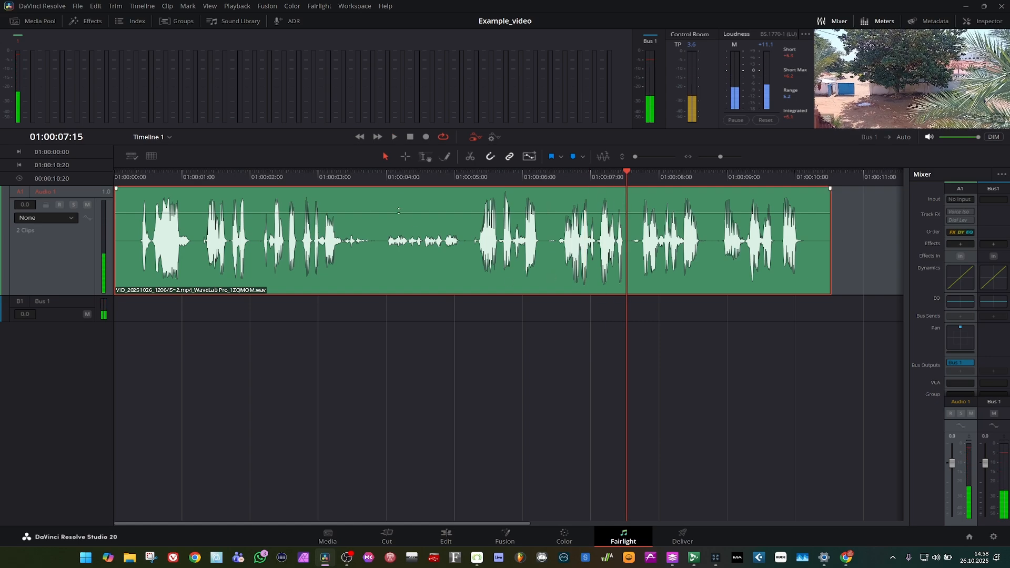
{"action": "left_click_drag", "start_coordinate": [399, 211], "coordinate": [393, 211]}
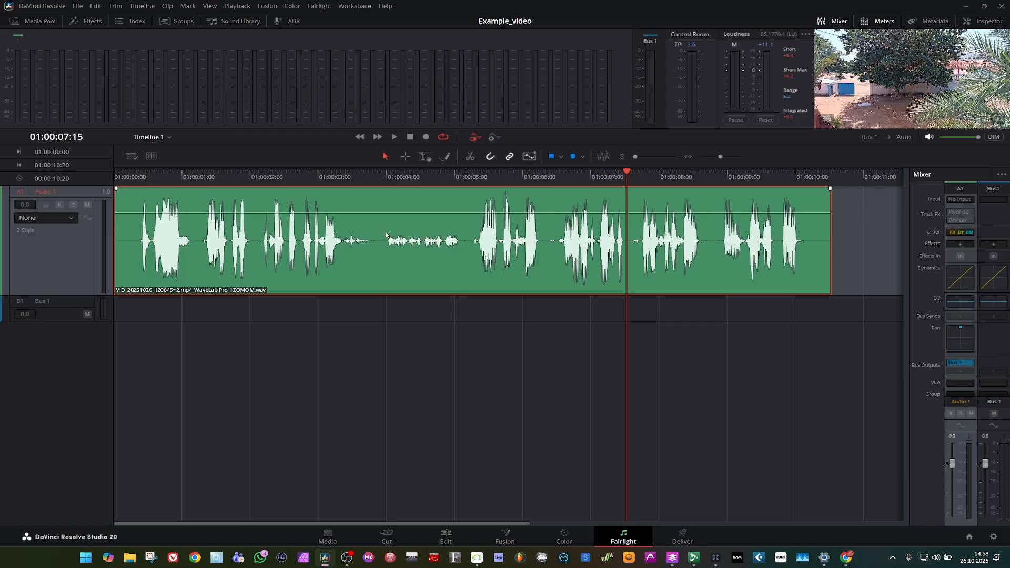
Undo the external audio process on the clip and play the original audio from just before the 4-second mark.
{"action": "key", "text": "ctrl+z"}
{"action": "left_click", "coordinate": [382, 225]}
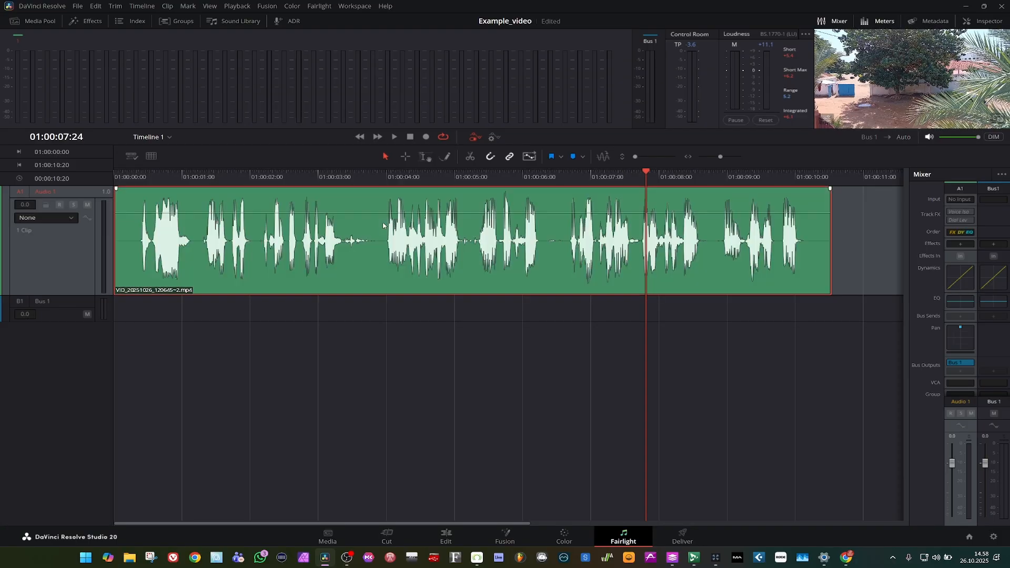
{"action": "left_click", "coordinate": [380, 177]}
{"action": "key", "text": "space"}
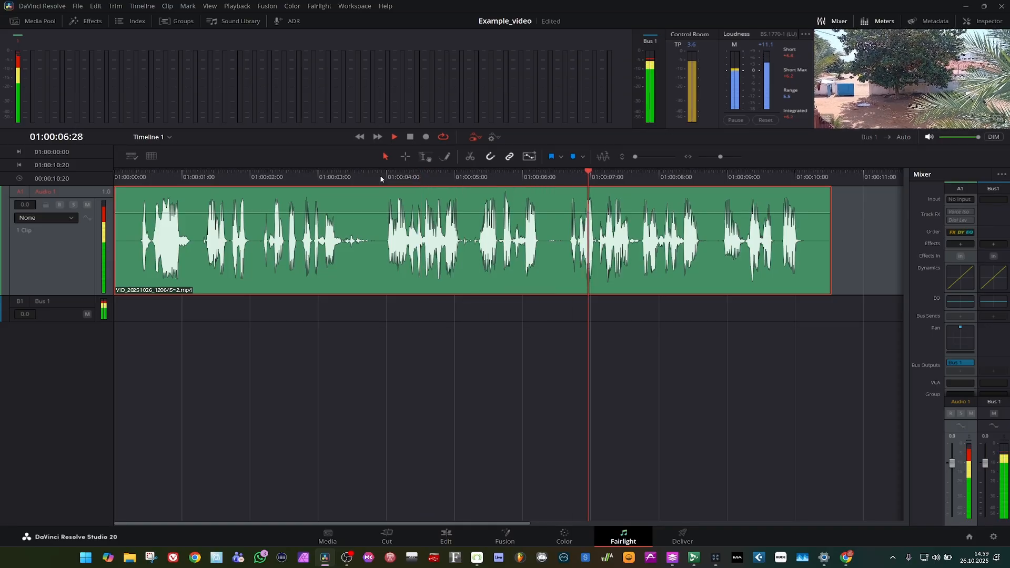
Switch back to WaveLab Pro, undo the external-editor changes and listen to the recording from about 3.82 s.
{"action": "key", "text": "alt+Tab"}
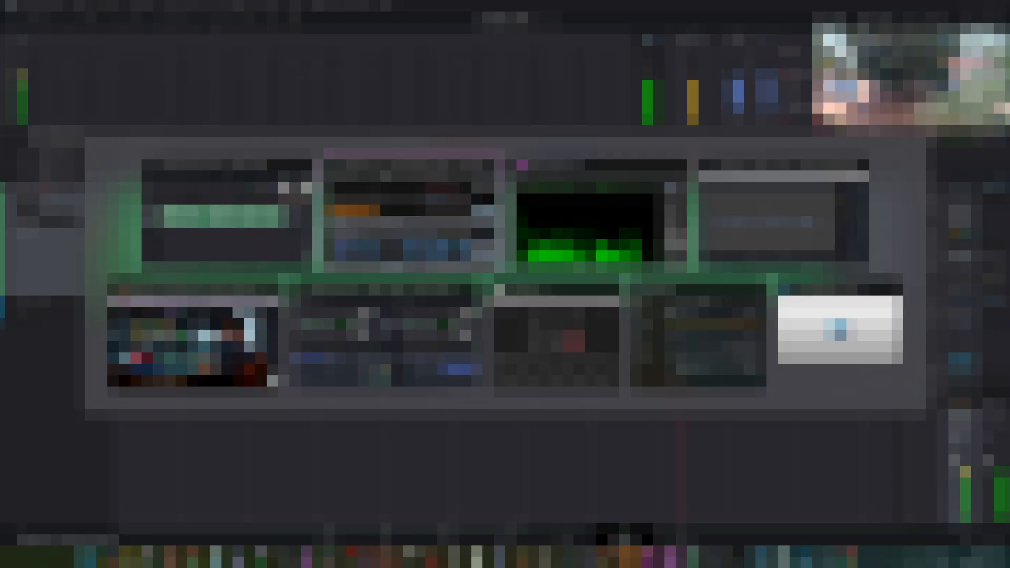
{"action": "left_click", "coordinate": [389, 212]}
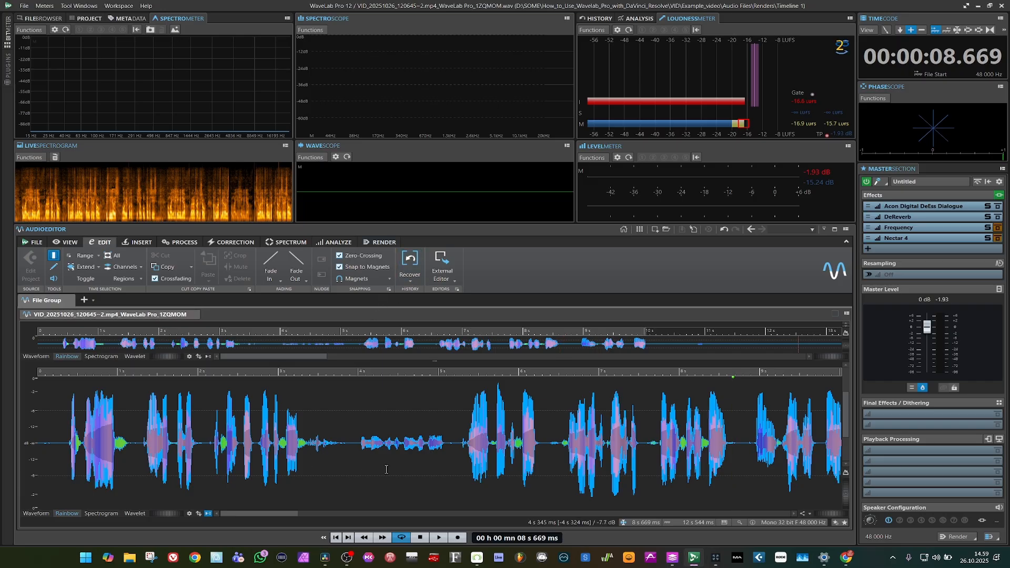
{"action": "left_click", "coordinate": [345, 415]}
{"action": "key", "text": "space"}
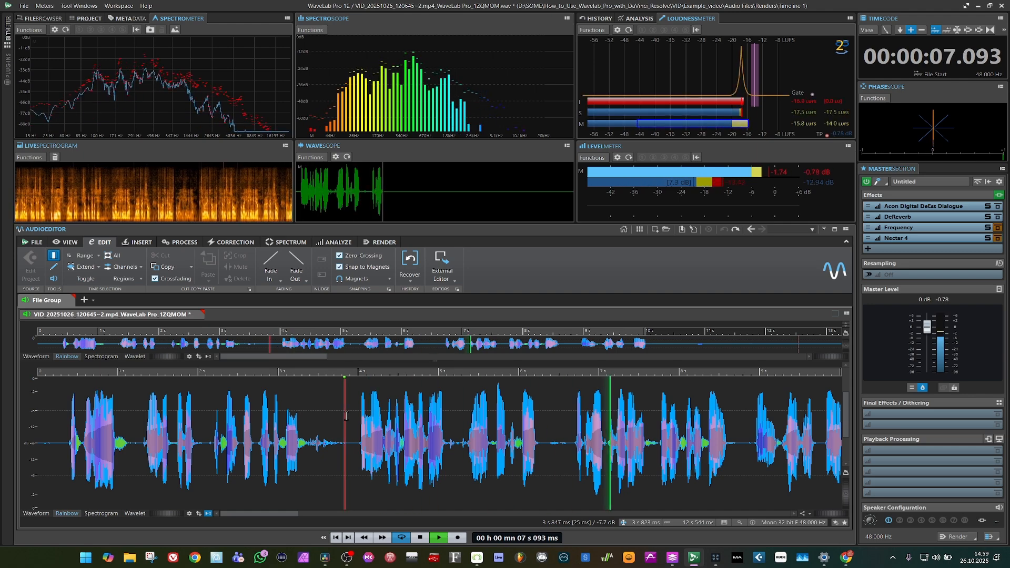
{"action": "key", "text": "space"}
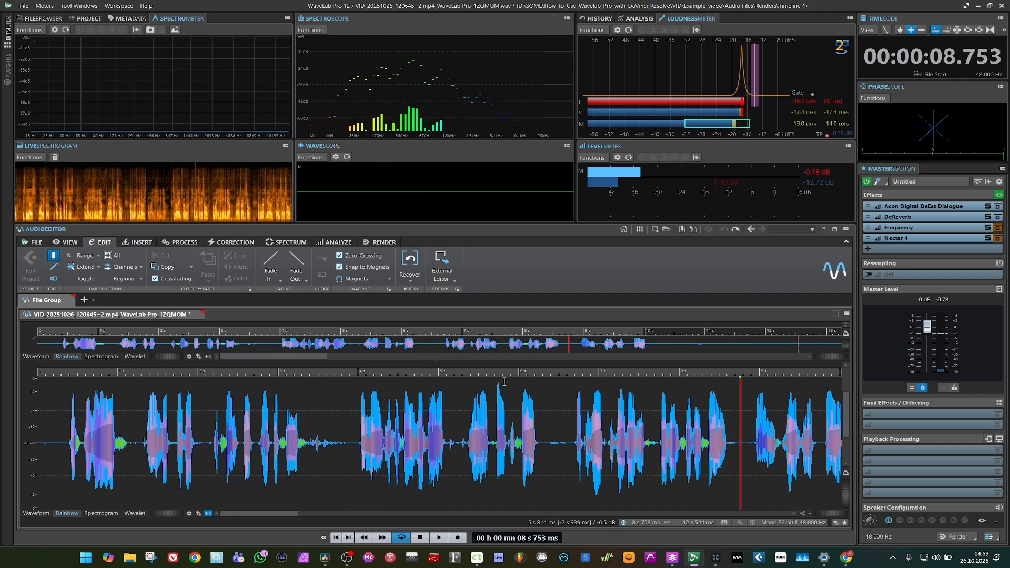